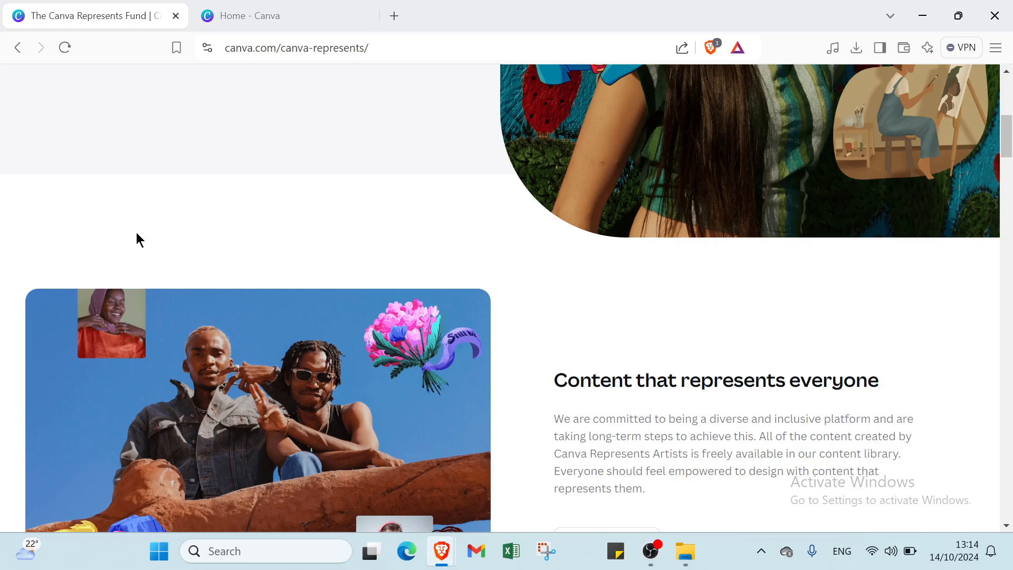
Scroll through the Canva Represents Fund page to read its content
{"action": "scroll", "coordinate": [136, 232], "scroll_direction": "down", "scroll_amount": 6}
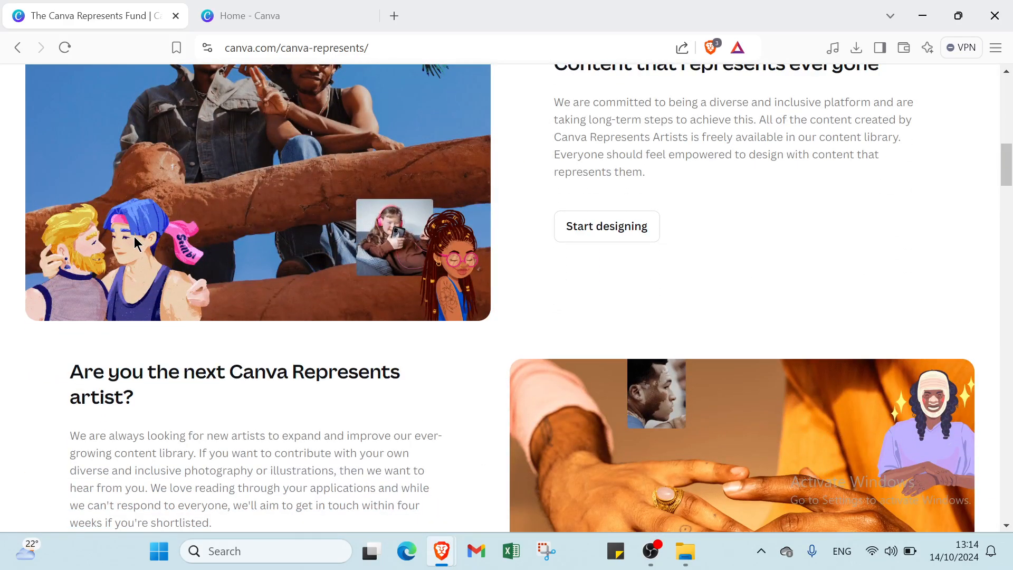
{"action": "scroll", "coordinate": [134, 237], "scroll_direction": "down", "scroll_amount": 3}
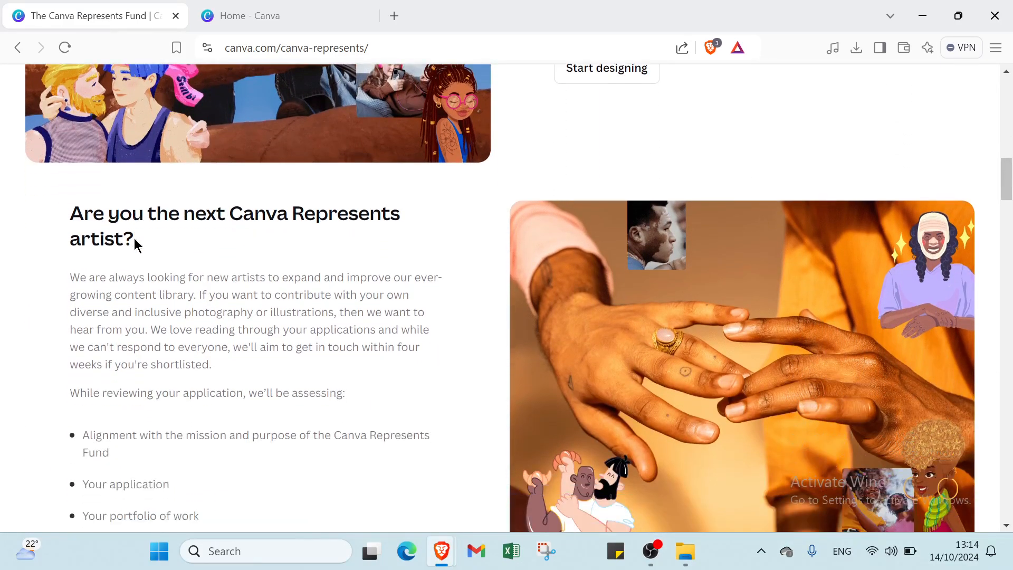
{"action": "scroll", "coordinate": [134, 238], "scroll_direction": "down", "scroll_amount": 3}
{"action": "scroll", "coordinate": [134, 239], "scroll_direction": "up", "scroll_amount": 15}
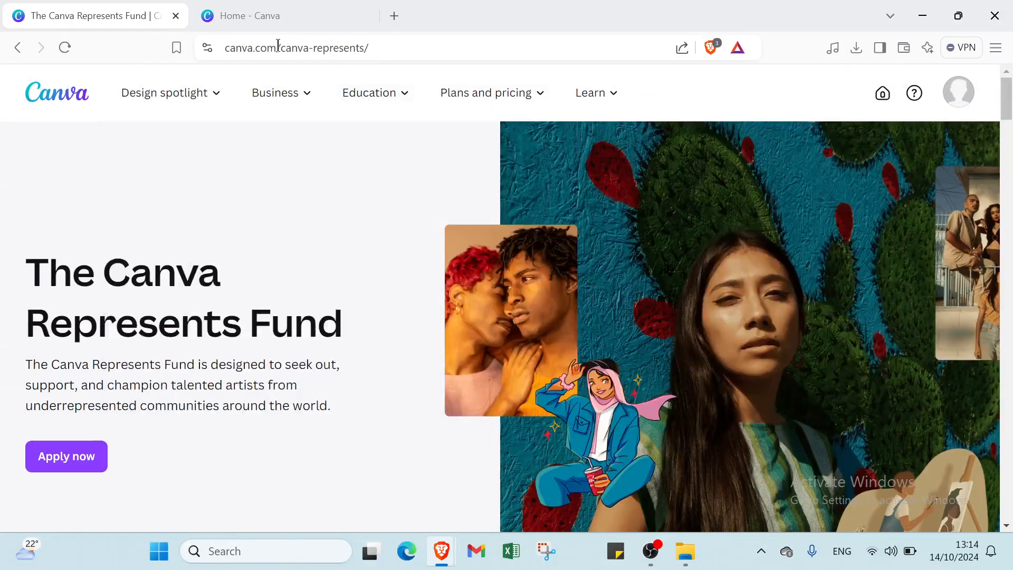
{"action": "scroll", "coordinate": [405, 415], "scroll_direction": "down", "scroll_amount": 6}
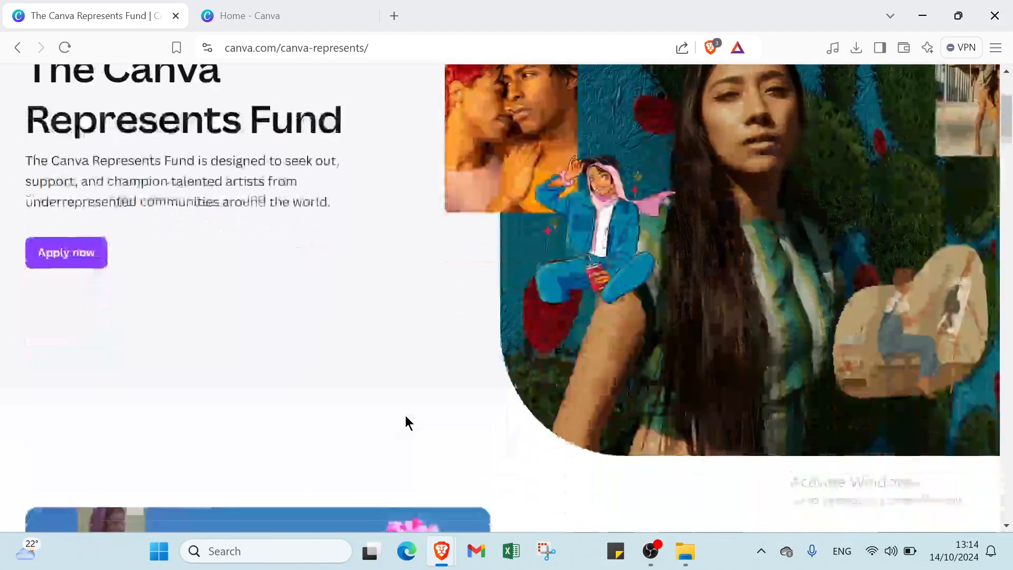
{"action": "scroll", "coordinate": [405, 416], "scroll_direction": "up", "scroll_amount": 6}
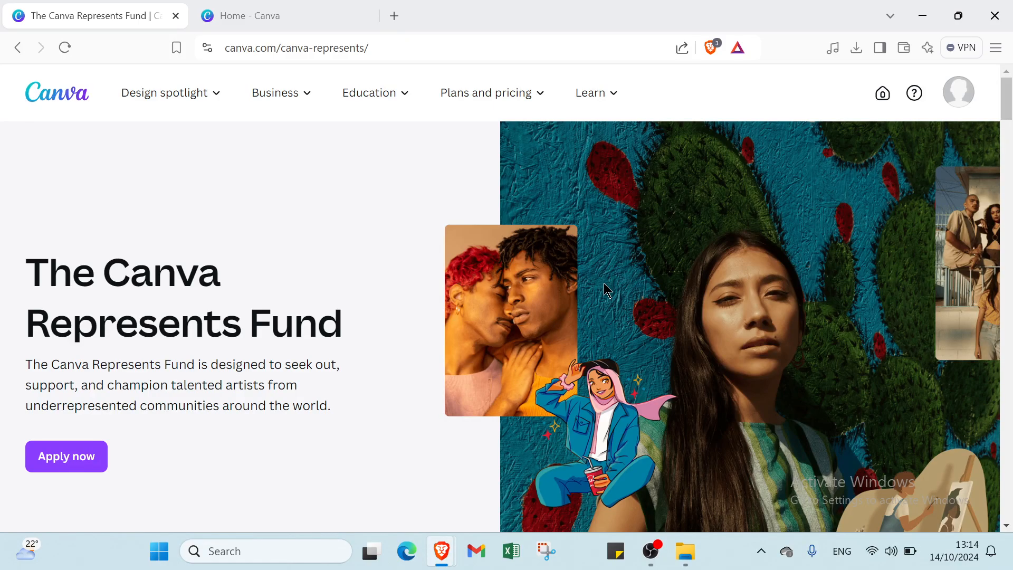
{"action": "scroll", "coordinate": [601, 295], "scroll_direction": "down", "scroll_amount": 2}
{"action": "scroll", "coordinate": [597, 303], "scroll_direction": "down", "scroll_amount": 1}
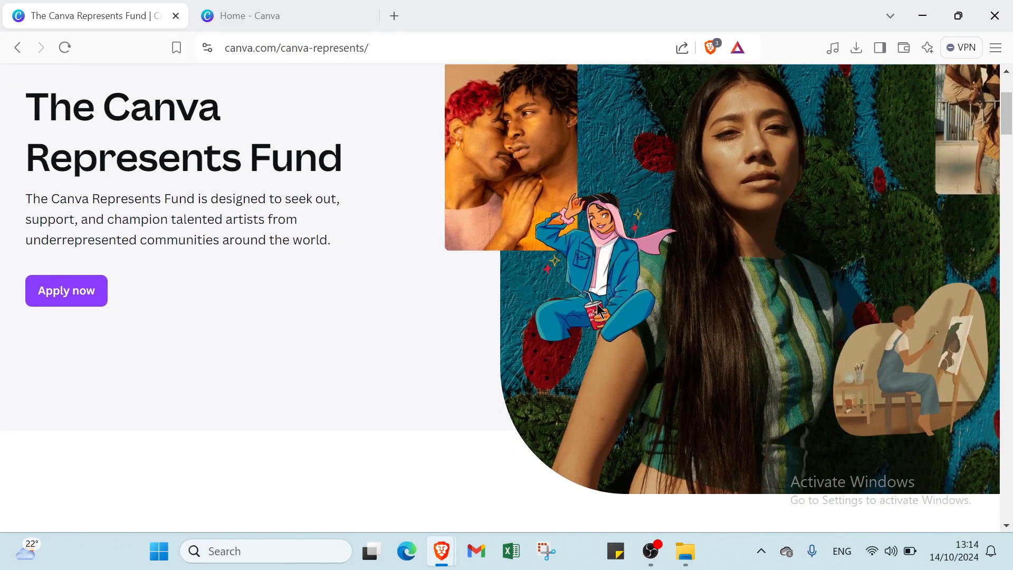
{"action": "scroll", "coordinate": [598, 307], "scroll_direction": "down", "scroll_amount": 2}
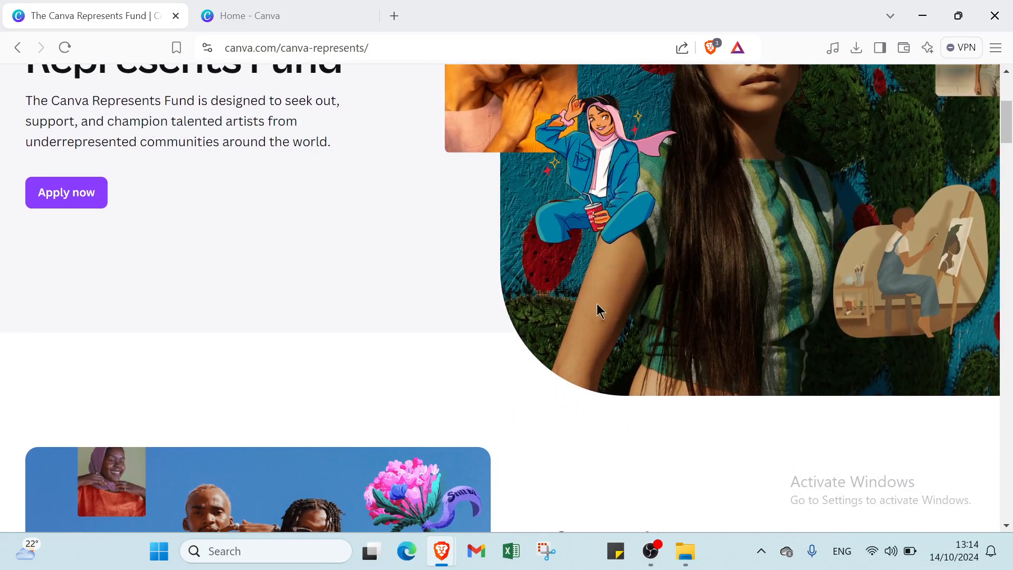
{"action": "scroll", "coordinate": [597, 305], "scroll_direction": "down", "scroll_amount": 3}
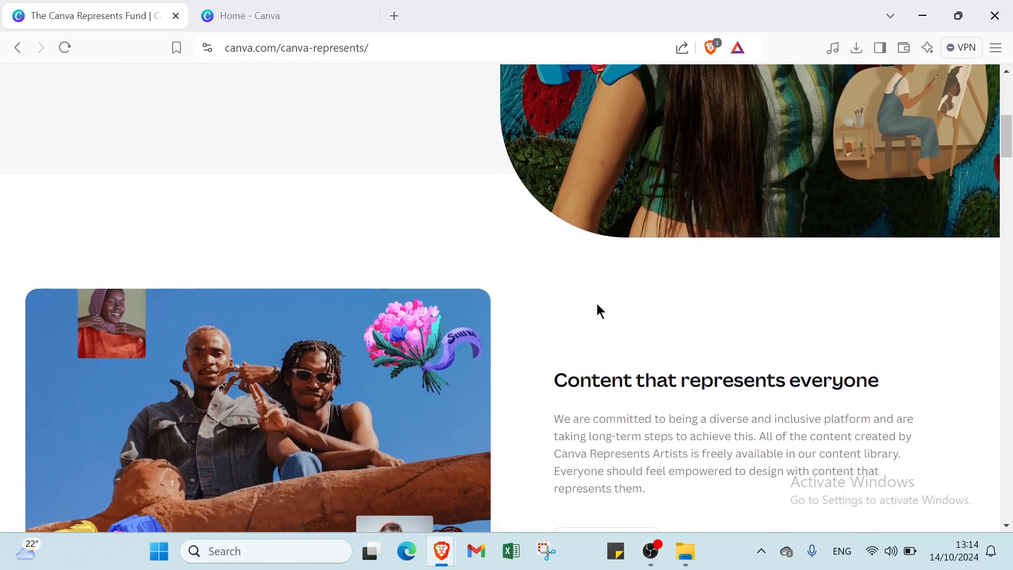
{"action": "scroll", "coordinate": [597, 311], "scroll_direction": "down", "scroll_amount": 1}
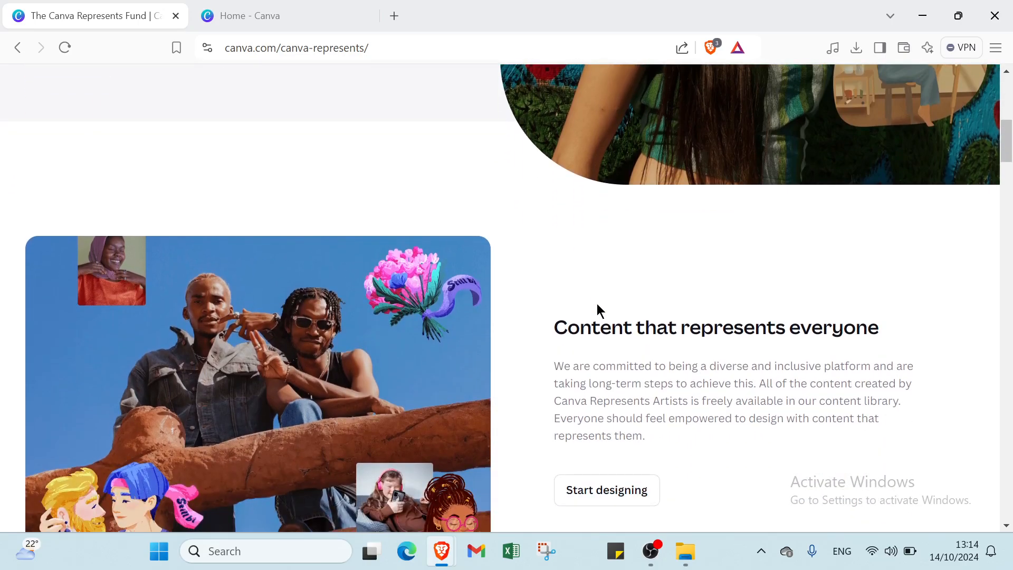
{"action": "scroll", "coordinate": [597, 303], "scroll_direction": "down", "scroll_amount": 2}
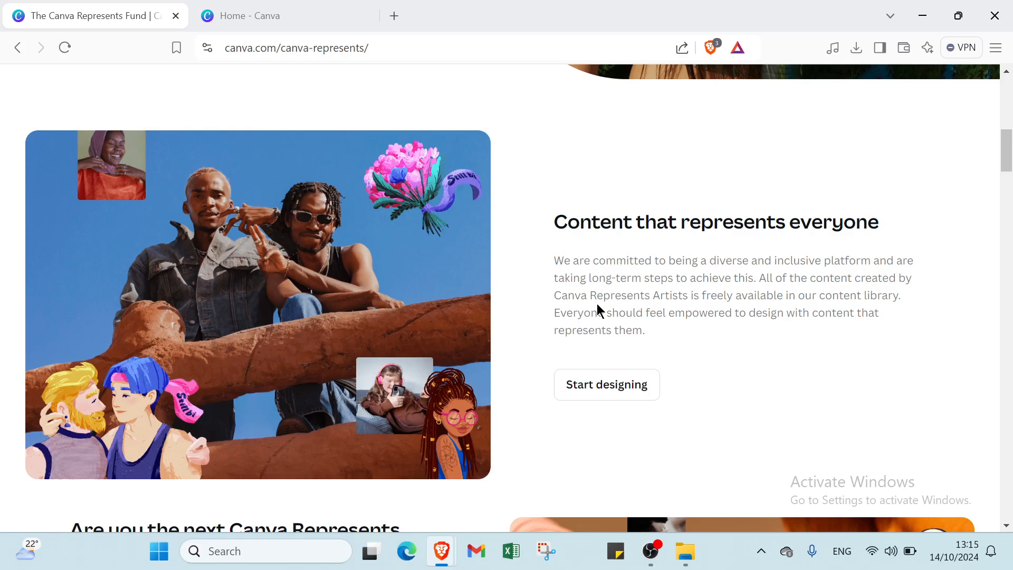
{"action": "scroll", "coordinate": [597, 304], "scroll_direction": "down", "scroll_amount": 2}
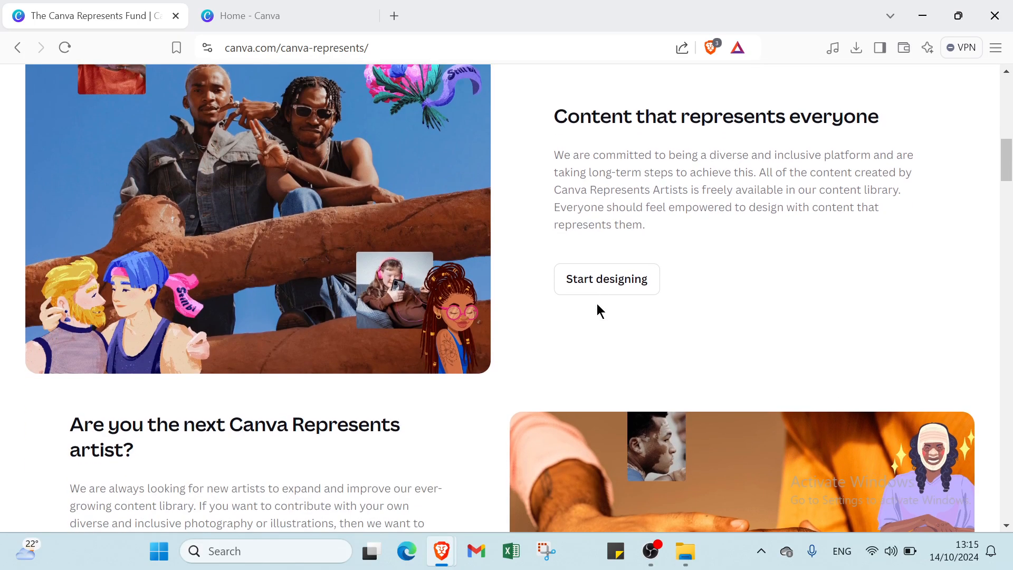
{"action": "scroll", "coordinate": [599, 310], "scroll_direction": "down", "scroll_amount": 1}
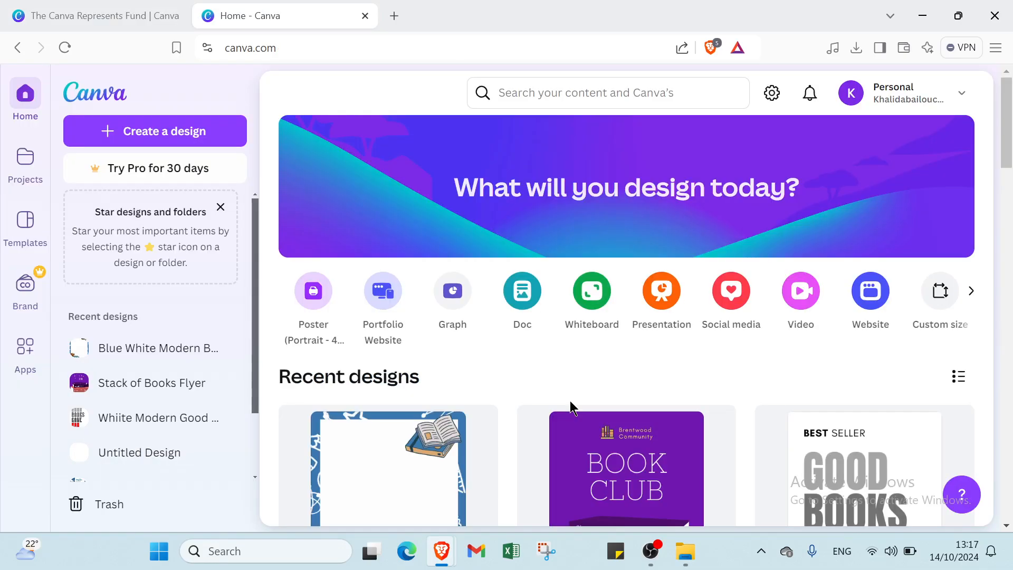
Search for 'books' and list all 20,000 Canva templates with the filter options open
{"action": "left_click", "coordinate": [563, 94]}
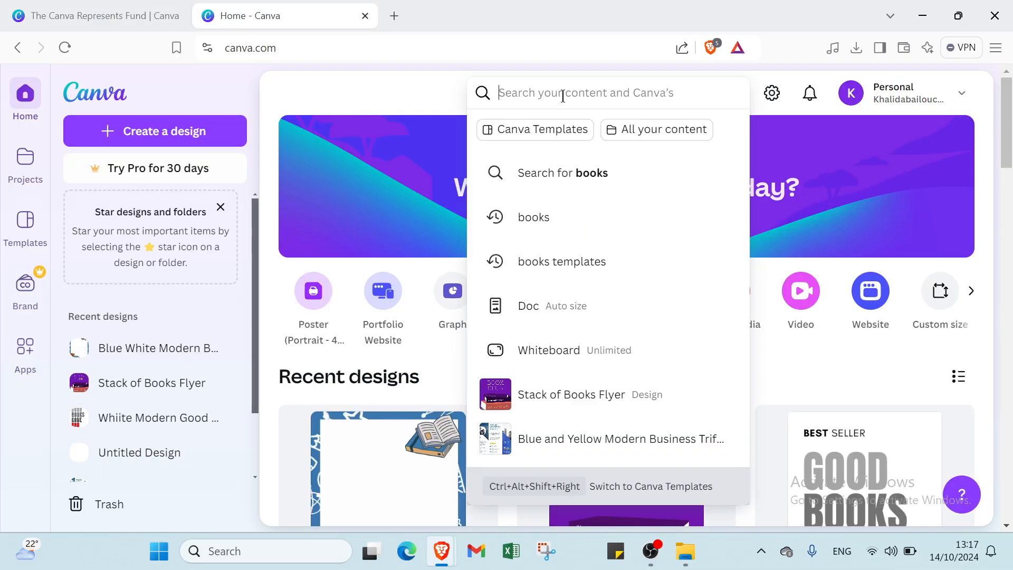
{"action": "left_click", "coordinate": [610, 230]}
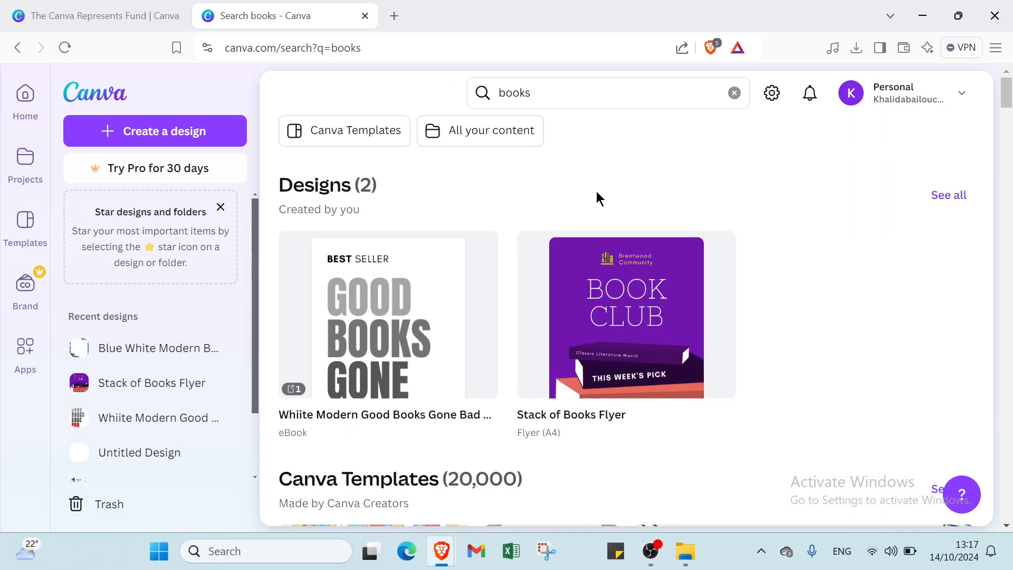
{"action": "scroll", "coordinate": [554, 253], "scroll_direction": "down", "scroll_amount": 6}
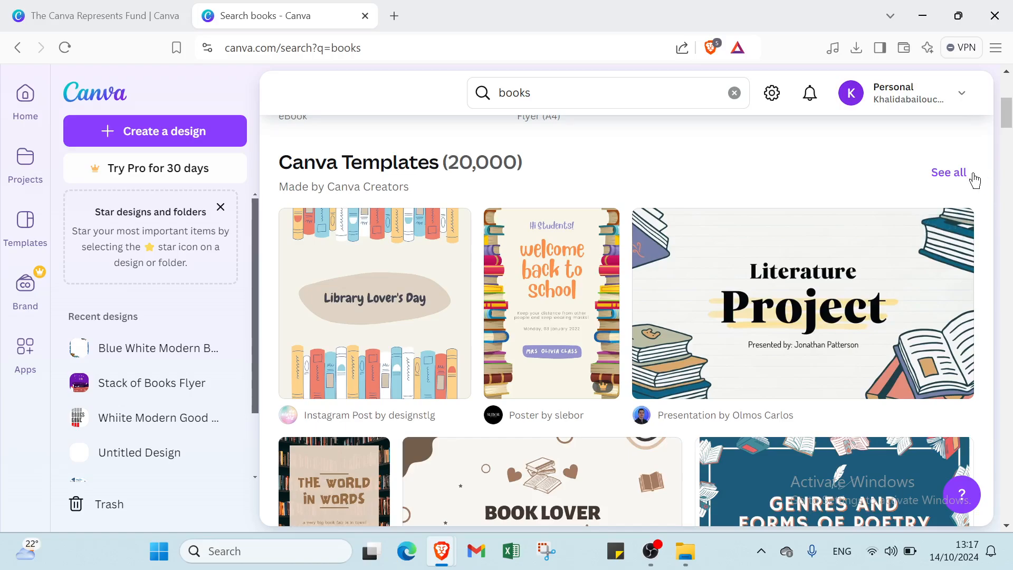
{"action": "left_click", "coordinate": [963, 180]}
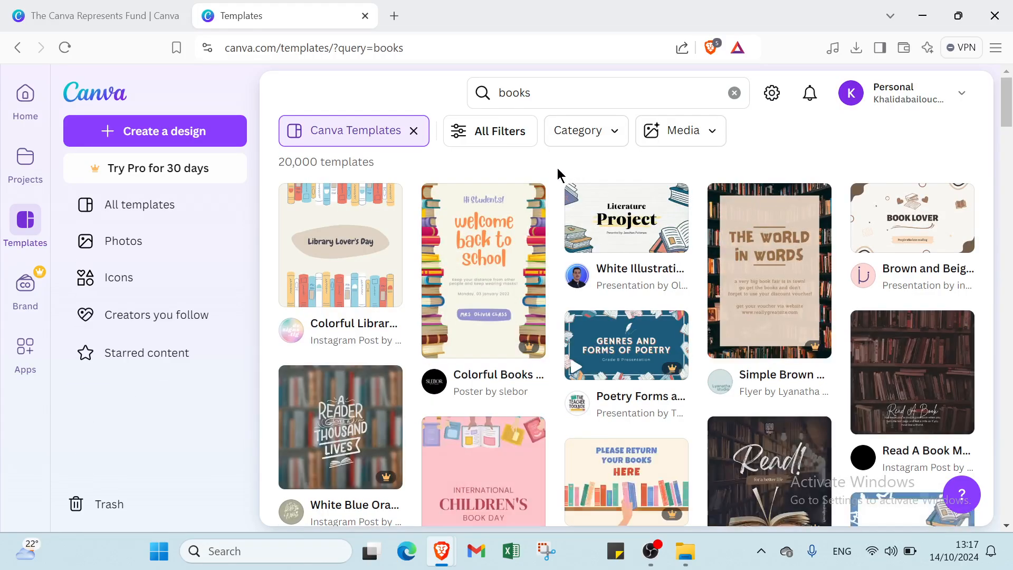
{"action": "left_click", "coordinate": [518, 141]}
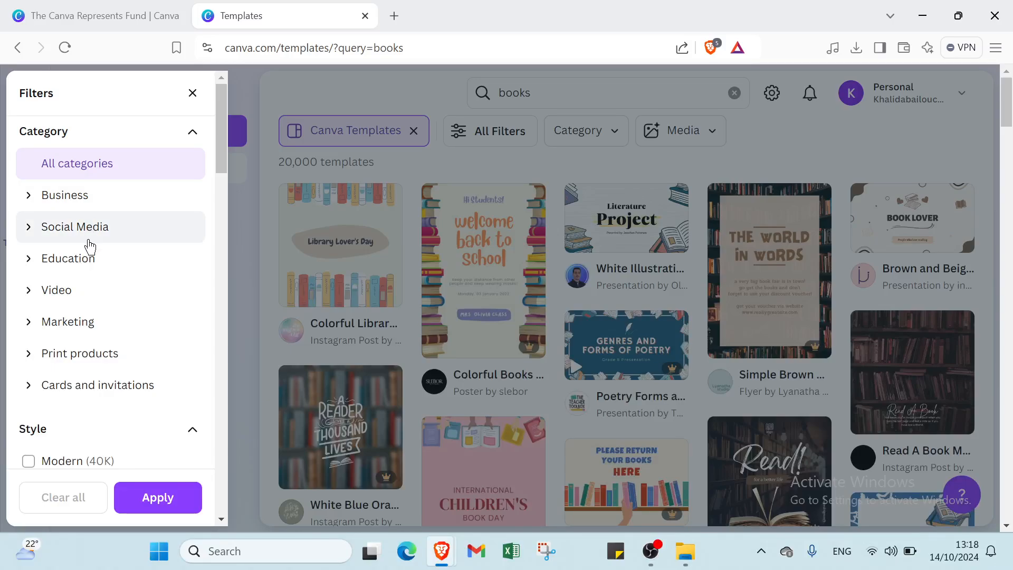
Filter the books templates to Simple style, Free price and white colour, then apply
{"action": "scroll", "coordinate": [87, 267], "scroll_direction": "down", "scroll_amount": 1}
{"action": "scroll", "coordinate": [86, 259], "scroll_direction": "down", "scroll_amount": 2}
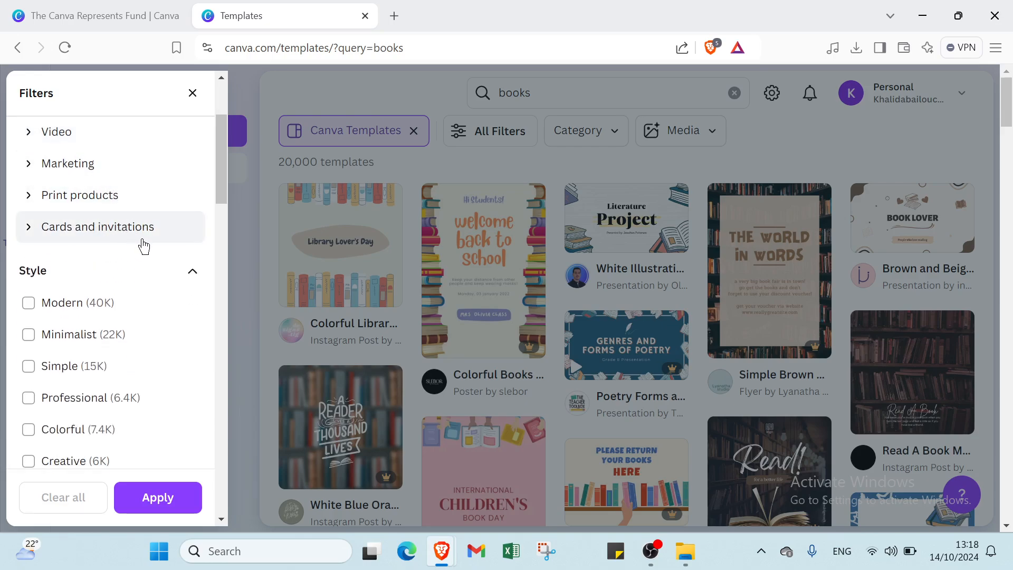
{"action": "scroll", "coordinate": [131, 261], "scroll_direction": "down", "scroll_amount": 2}
{"action": "scroll", "coordinate": [132, 261], "scroll_direction": "down", "scroll_amount": 1}
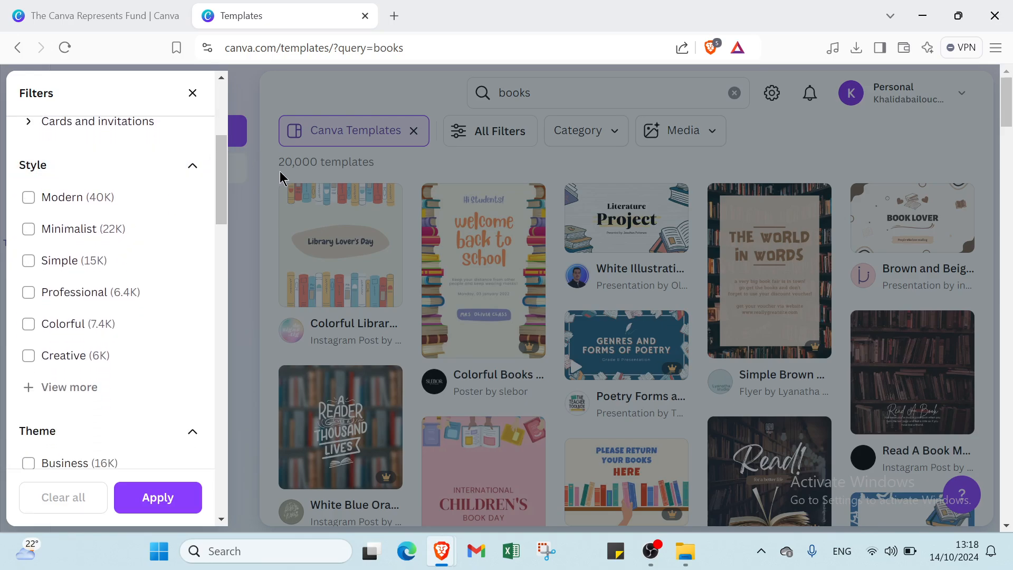
{"action": "left_click", "coordinate": [100, 259]}
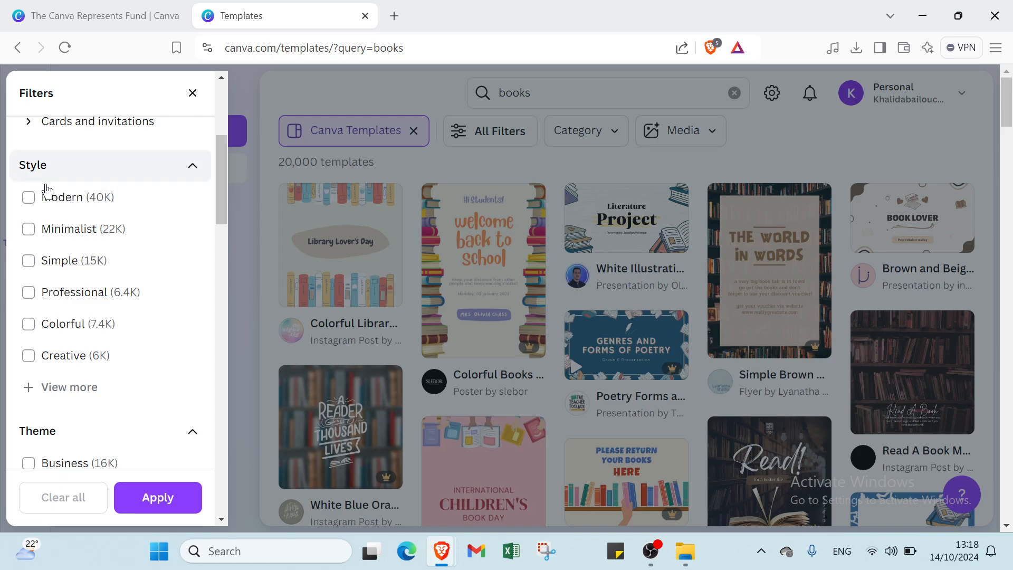
{"action": "scroll", "coordinate": [48, 200], "scroll_direction": "down", "scroll_amount": 3}
{"action": "scroll", "coordinate": [40, 222], "scroll_direction": "down", "scroll_amount": 9}
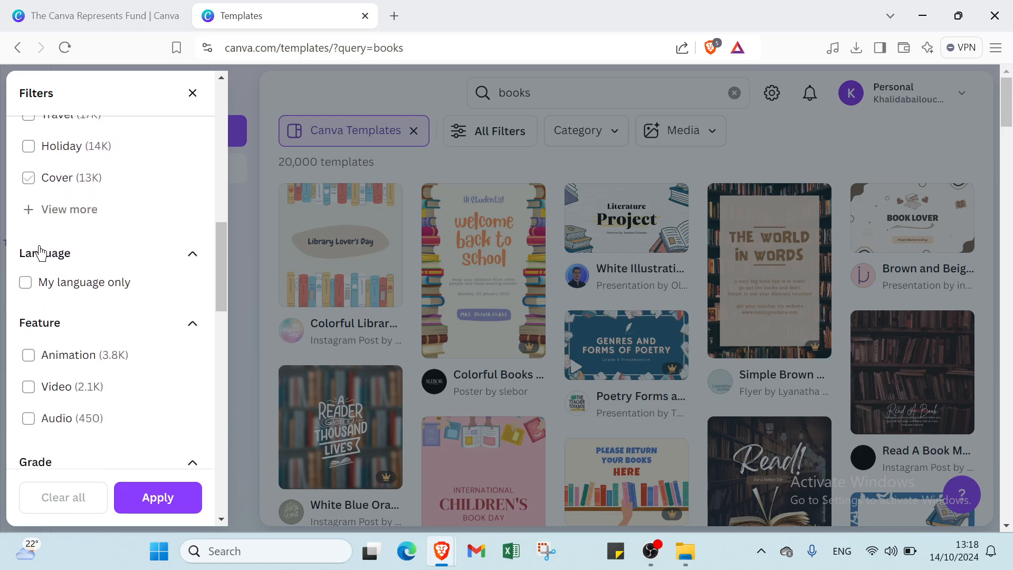
{"action": "scroll", "coordinate": [41, 244], "scroll_direction": "down", "scroll_amount": 7}
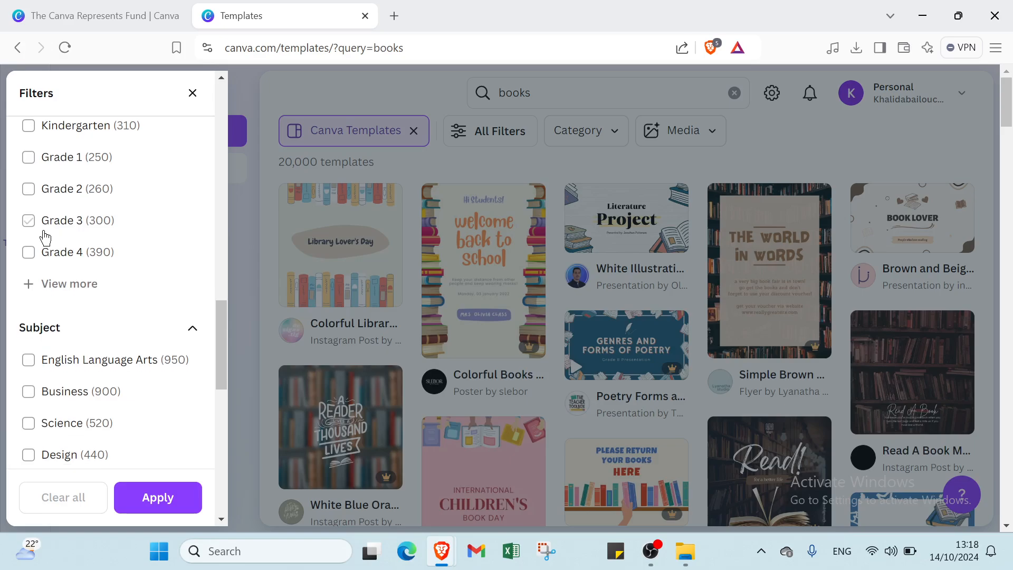
{"action": "scroll", "coordinate": [38, 290], "scroll_direction": "down", "scroll_amount": 10}
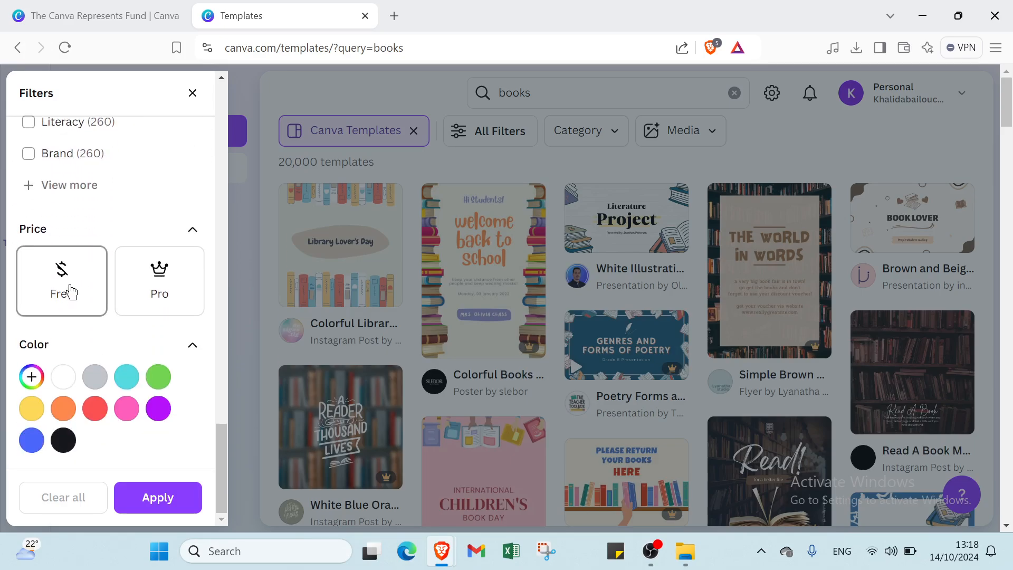
{"action": "left_click", "coordinate": [72, 291]}
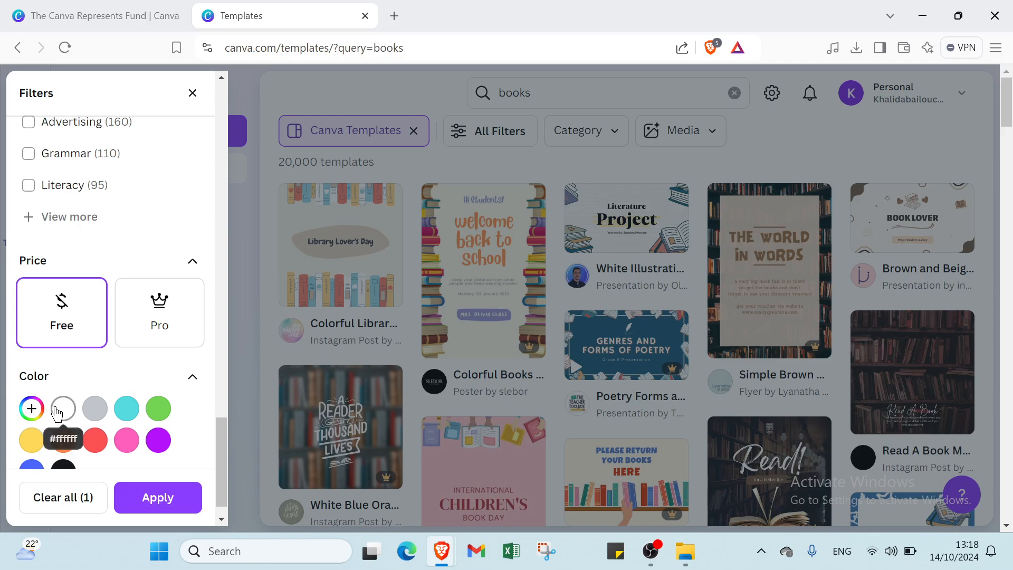
{"action": "left_click", "coordinate": [59, 411]}
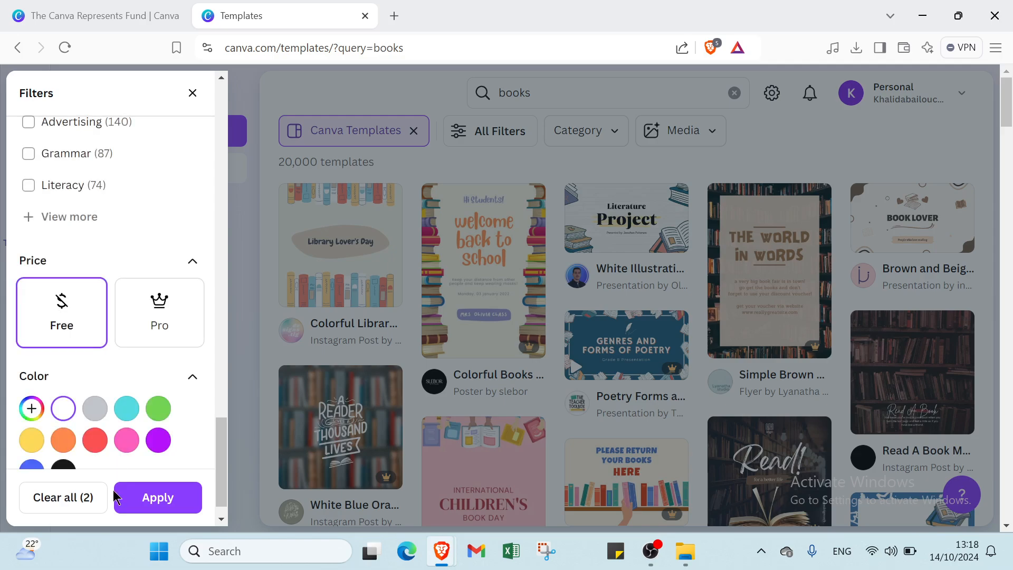
{"action": "left_click", "coordinate": [120, 506]}
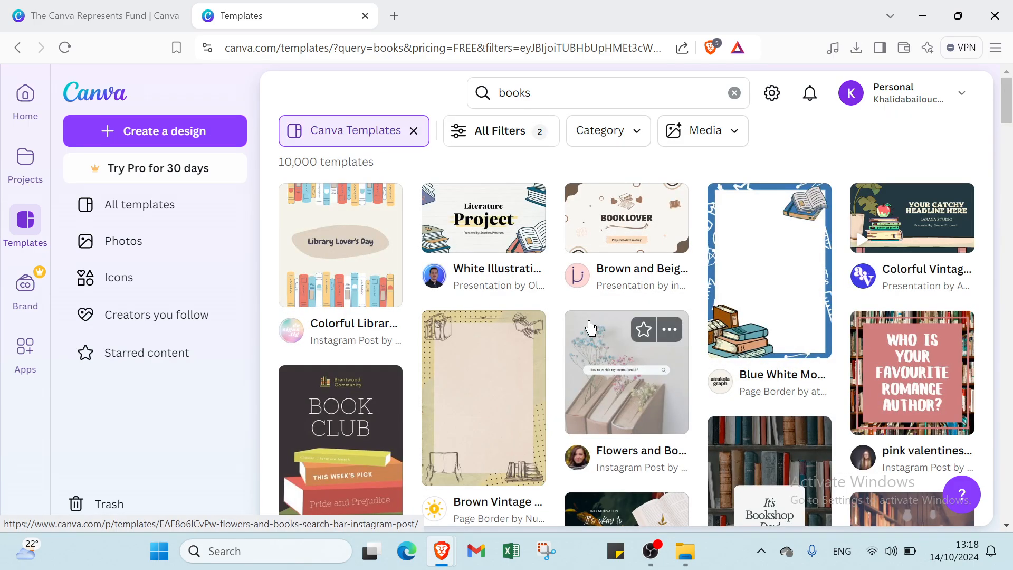
Open the Blue White Modern Book Page Border template and start editing a copy
{"action": "scroll", "coordinate": [698, 289], "scroll_direction": "down", "scroll_amount": 6}
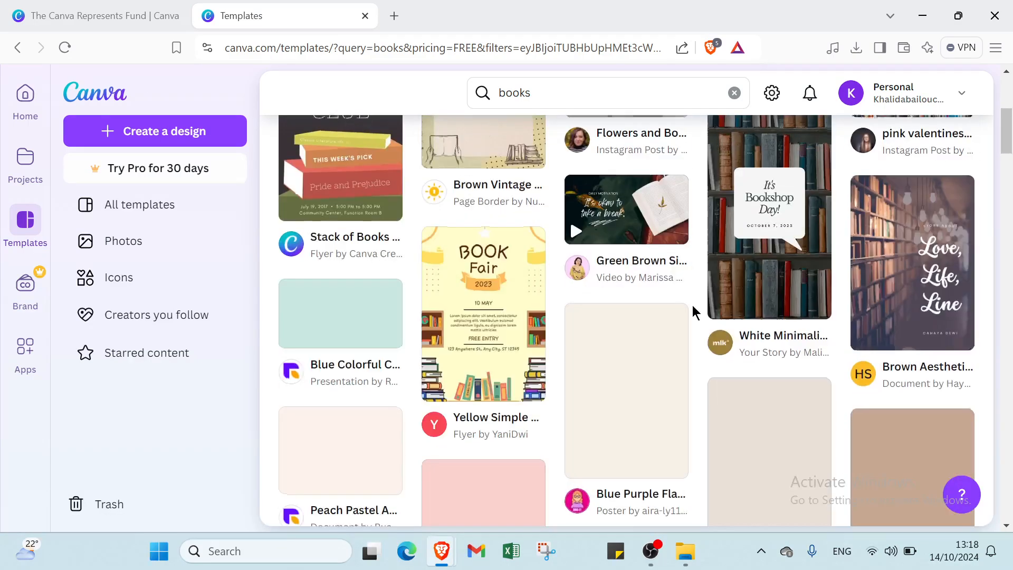
{"action": "scroll", "coordinate": [692, 308], "scroll_direction": "up", "scroll_amount": 5}
{"action": "scroll", "coordinate": [692, 306], "scroll_direction": "up", "scroll_amount": 1}
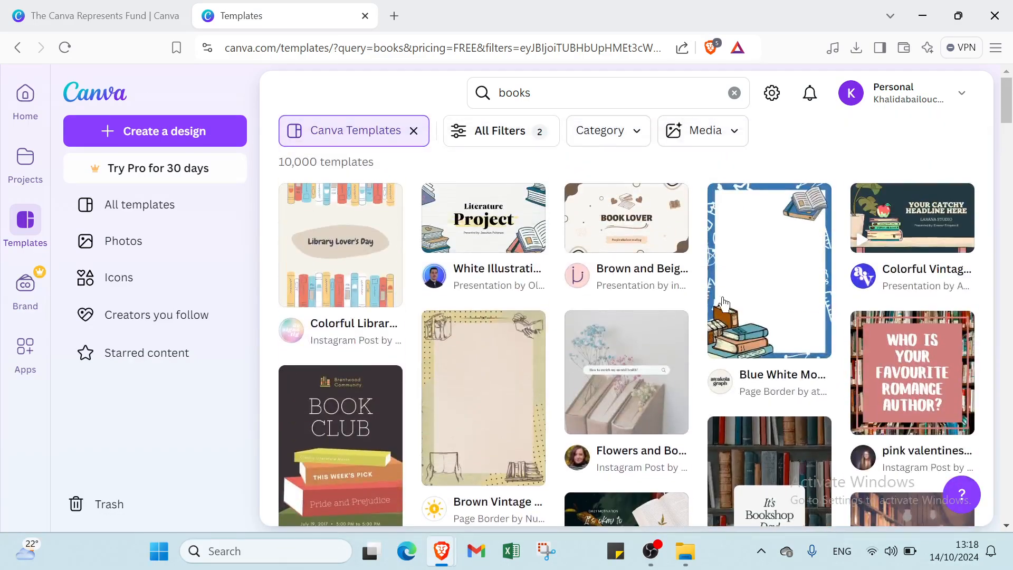
{"action": "left_click", "coordinate": [771, 280]}
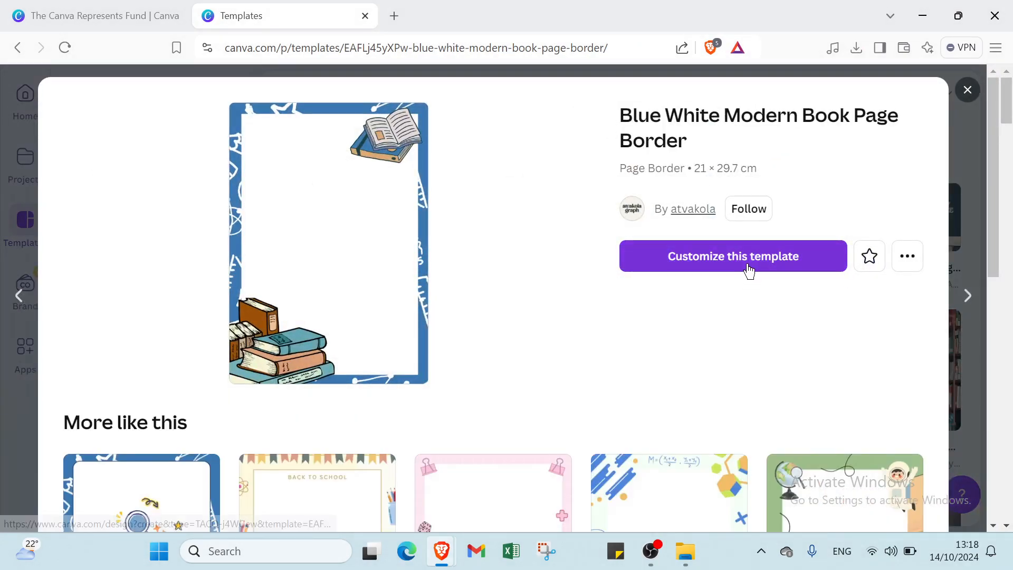
{"action": "left_click", "coordinate": [749, 270]}
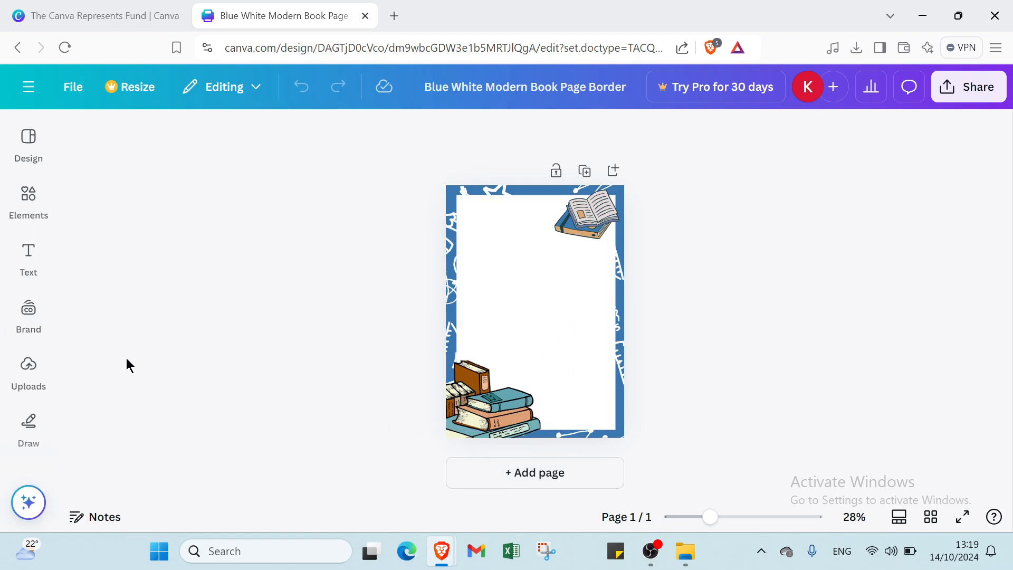
Add a second page and set its background to white #ffffff
{"action": "left_click", "coordinate": [568, 470]}
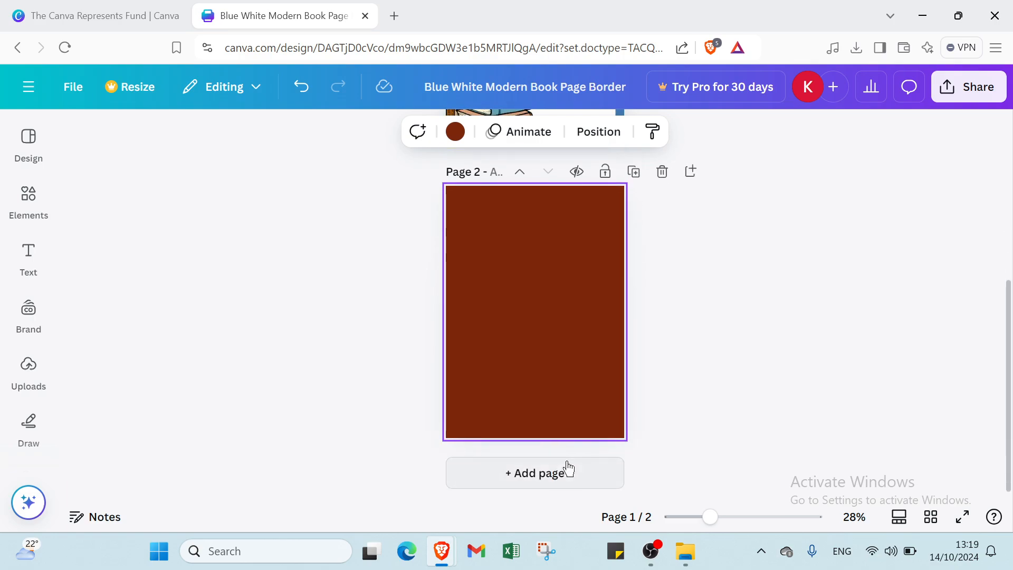
{"action": "left_click", "coordinate": [500, 131]}
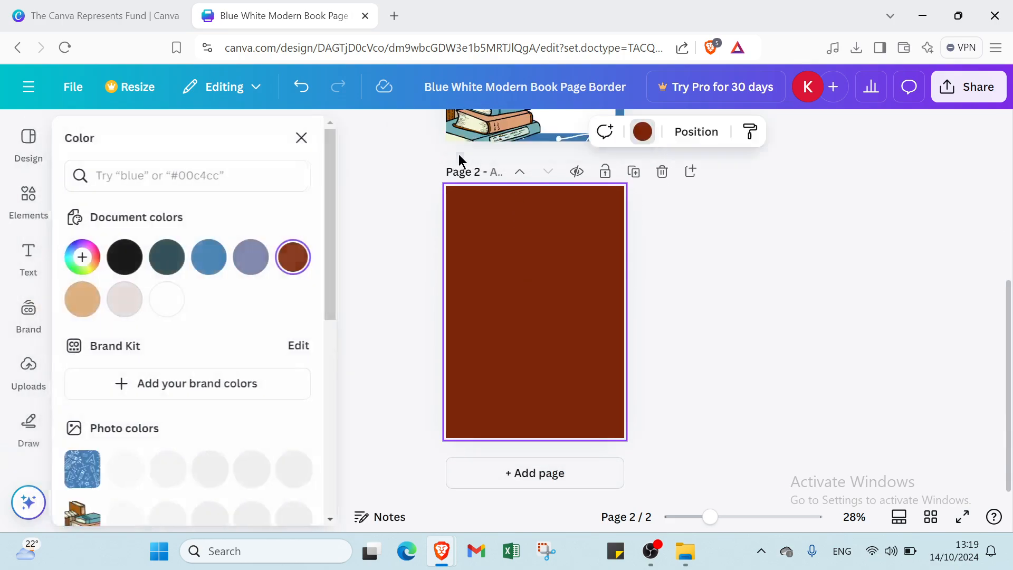
{"action": "left_click", "coordinate": [172, 299]}
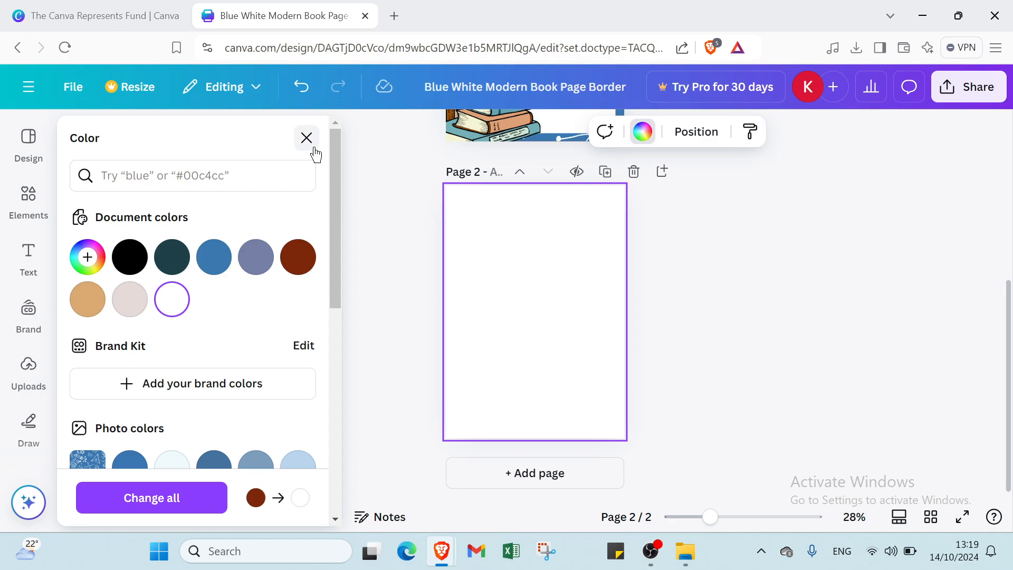
{"action": "left_click", "coordinate": [307, 138]}
{"action": "left_click", "coordinate": [28, 311]}
Place the uploaded purple light-rays image on page 2 and stretch it to all four page edges
{"action": "left_click", "coordinate": [24, 388]}
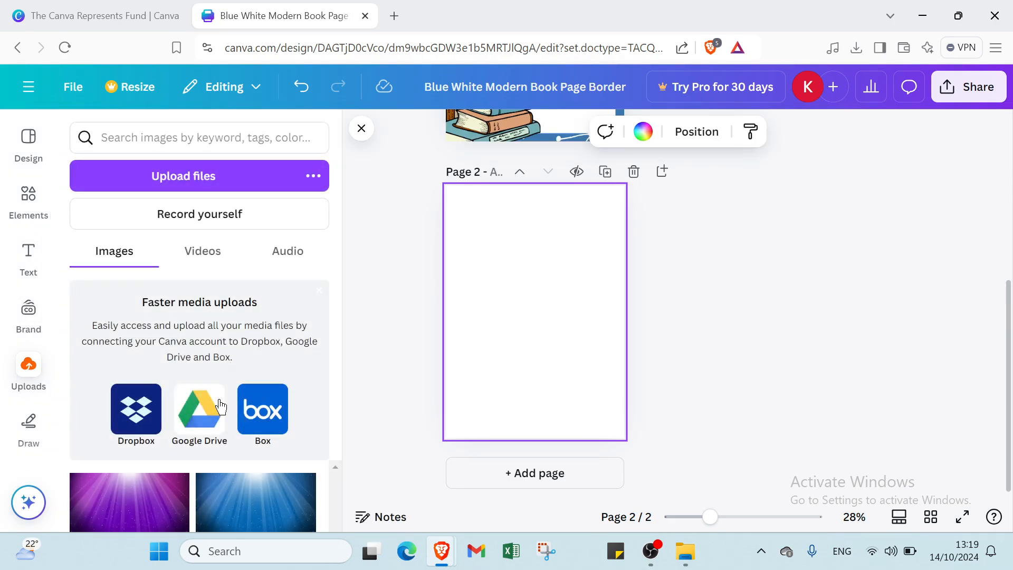
{"action": "left_click", "coordinate": [139, 498]}
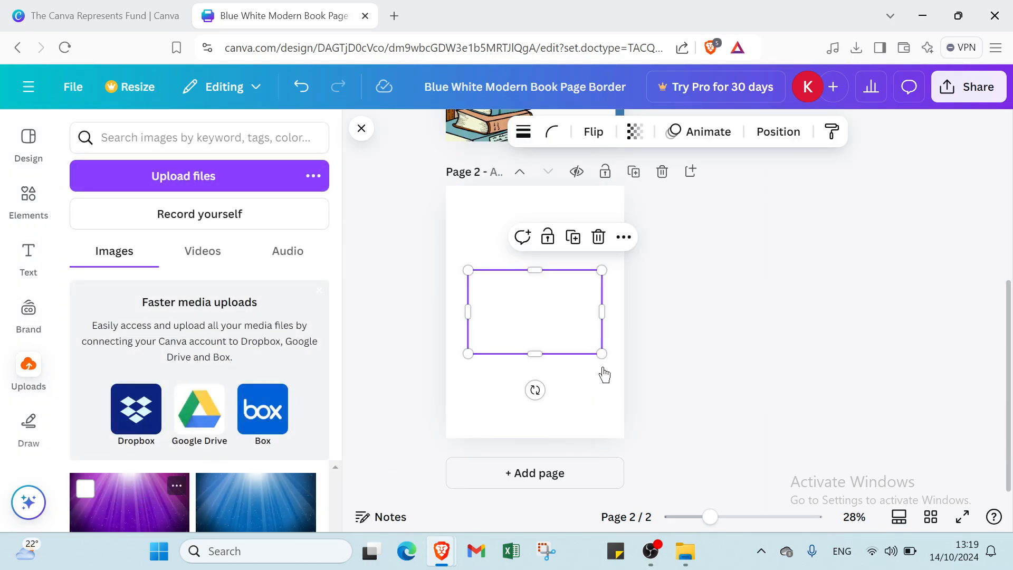
{"action": "left_click_drag", "start_coordinate": [539, 269], "coordinate": [540, 186]}
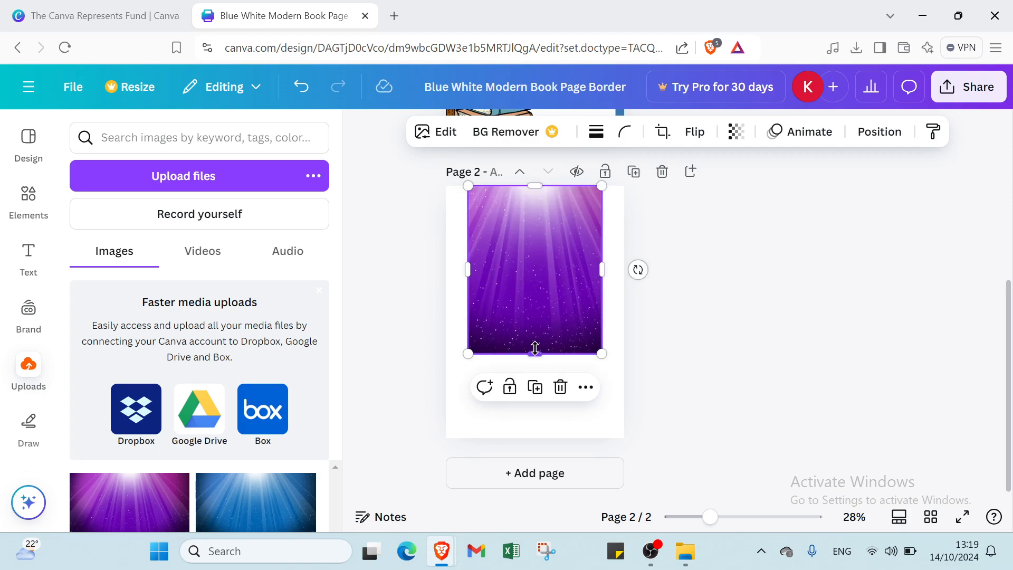
{"action": "left_click_drag", "start_coordinate": [535, 348], "coordinate": [531, 437]}
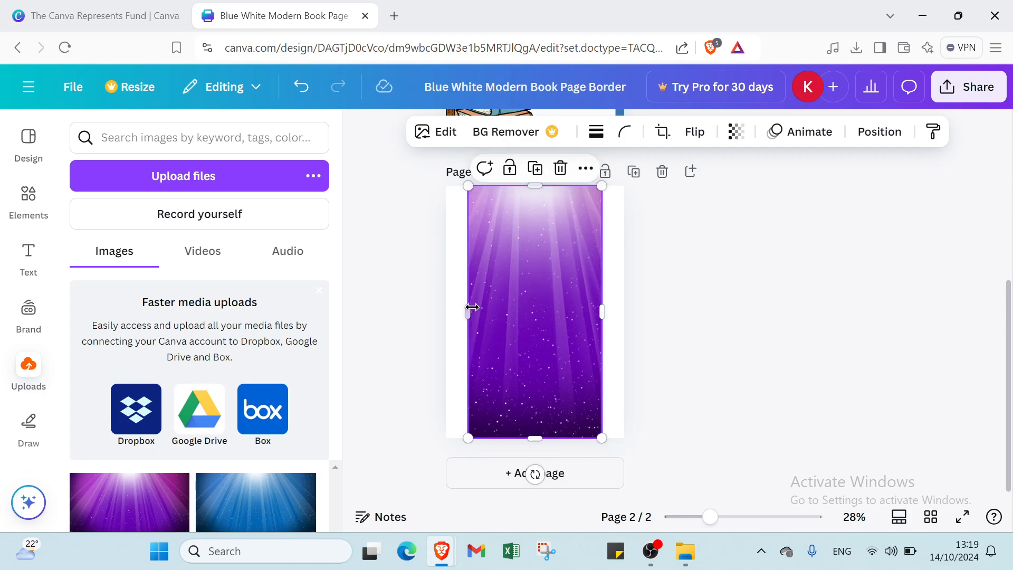
{"action": "left_click_drag", "start_coordinate": [470, 305], "coordinate": [446, 303]}
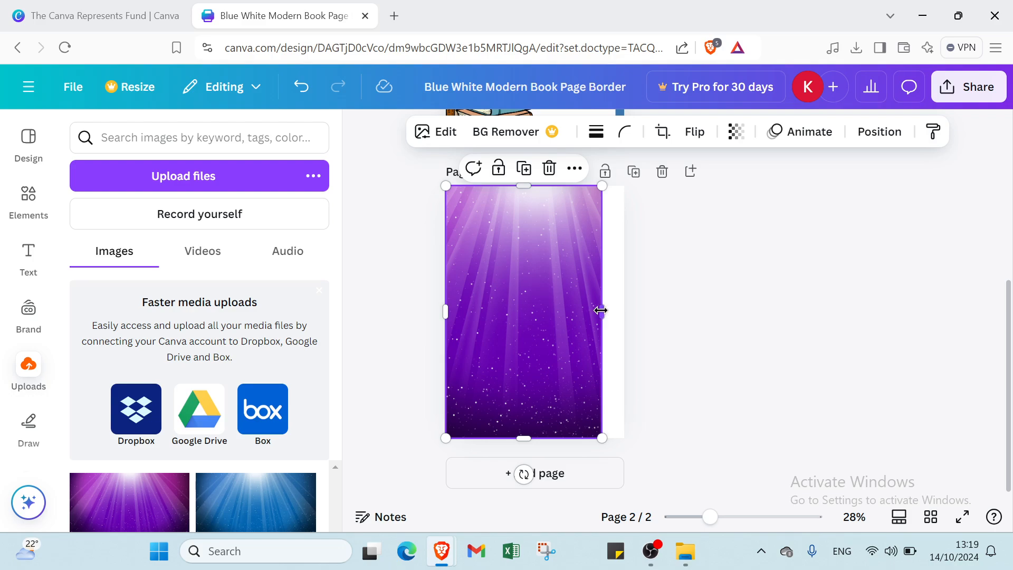
{"action": "left_click_drag", "start_coordinate": [601, 310], "coordinate": [622, 310]}
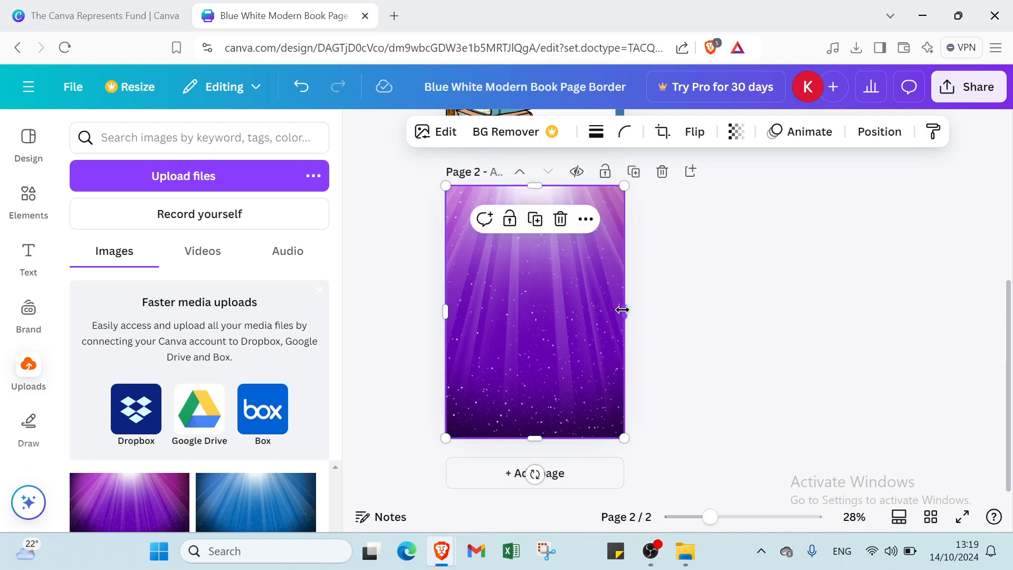
{"action": "left_click", "coordinate": [722, 296]}
{"action": "scroll", "coordinate": [572, 301], "scroll_direction": "up", "scroll_amount": 3}
Paste a copy of the stacked-books image onto page 2 and move it to the bottom-left corner
{"action": "left_click", "coordinate": [504, 264]}
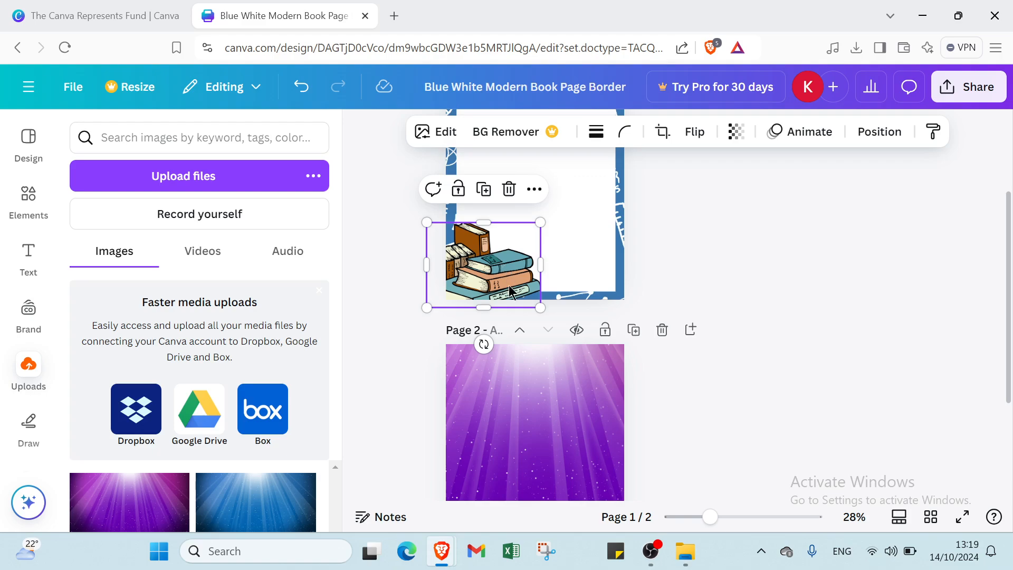
{"action": "left_click_drag", "start_coordinate": [504, 264], "coordinate": [539, 242]}
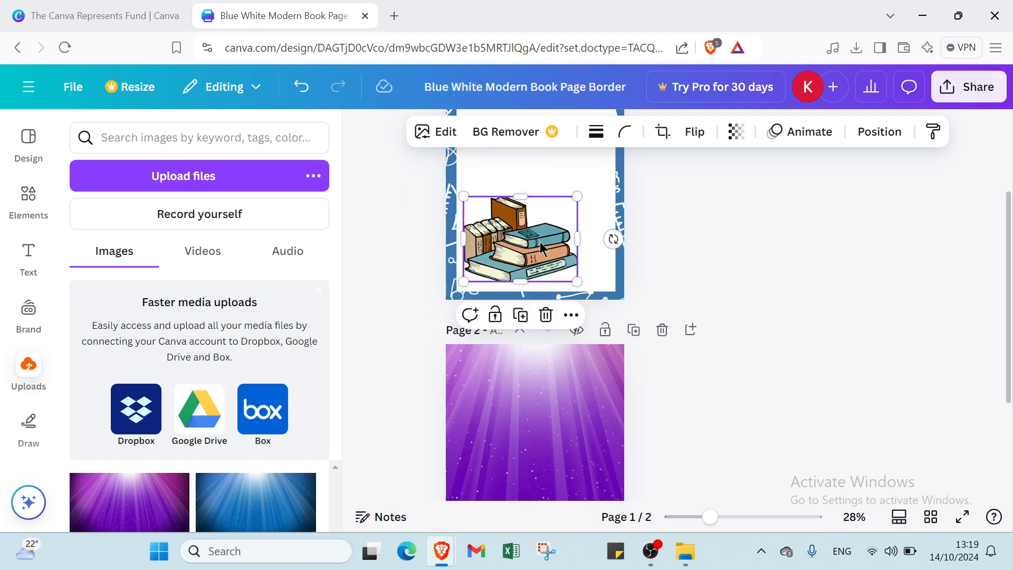
{"action": "left_click", "coordinate": [515, 425]}
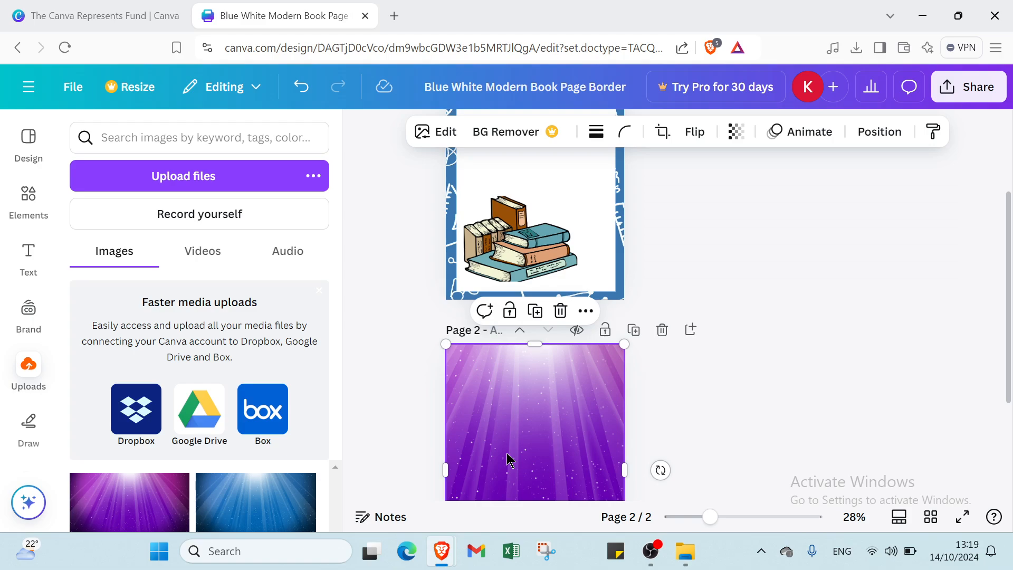
{"action": "key", "text": "ctrl+v"}
{"action": "scroll", "coordinate": [507, 459], "scroll_direction": "down", "scroll_amount": 3}
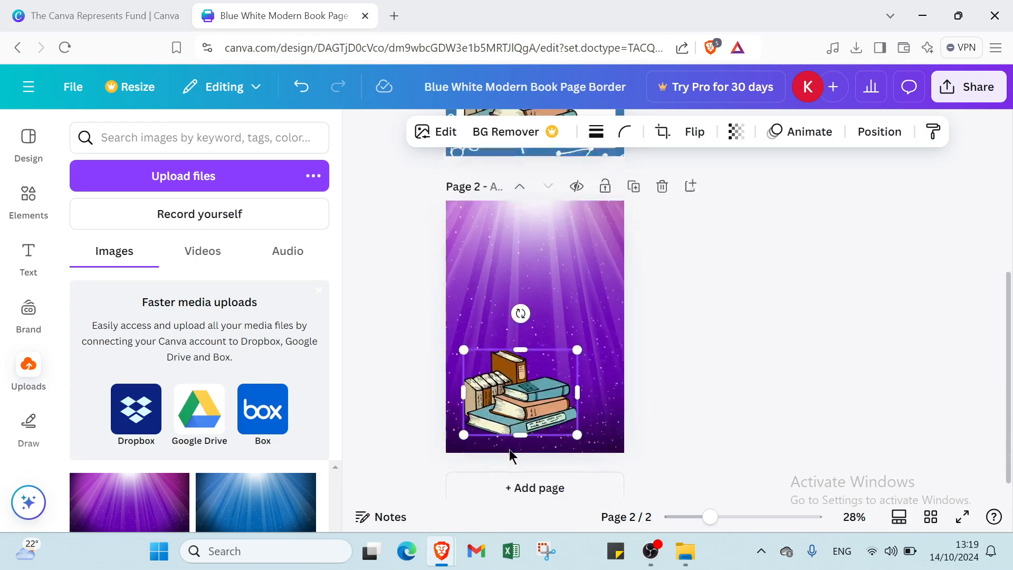
{"action": "left_click_drag", "start_coordinate": [517, 373], "coordinate": [505, 386]}
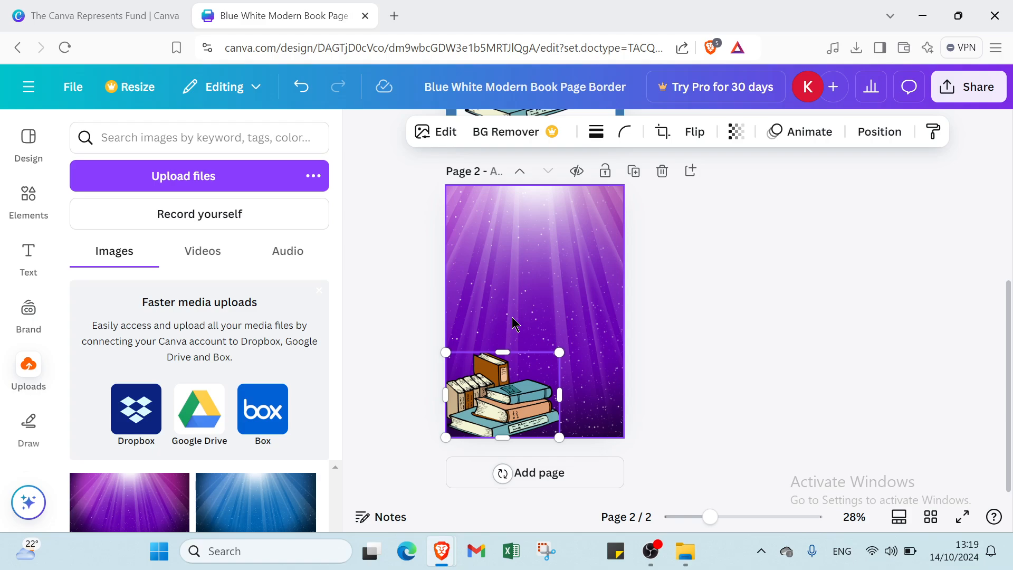
{"action": "scroll", "coordinate": [516, 316], "scroll_direction": "up", "scroll_amount": 5}
{"action": "left_click", "coordinate": [597, 182]}
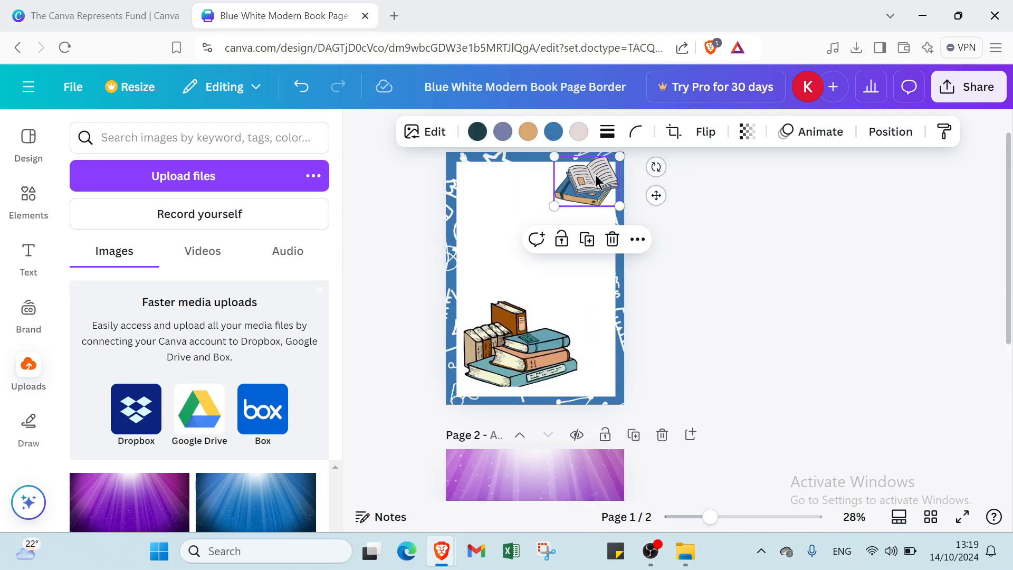
Paste the open-book image onto page 2 and position it in the top-right corner
{"action": "scroll", "coordinate": [468, 235], "scroll_direction": "down", "scroll_amount": 2}
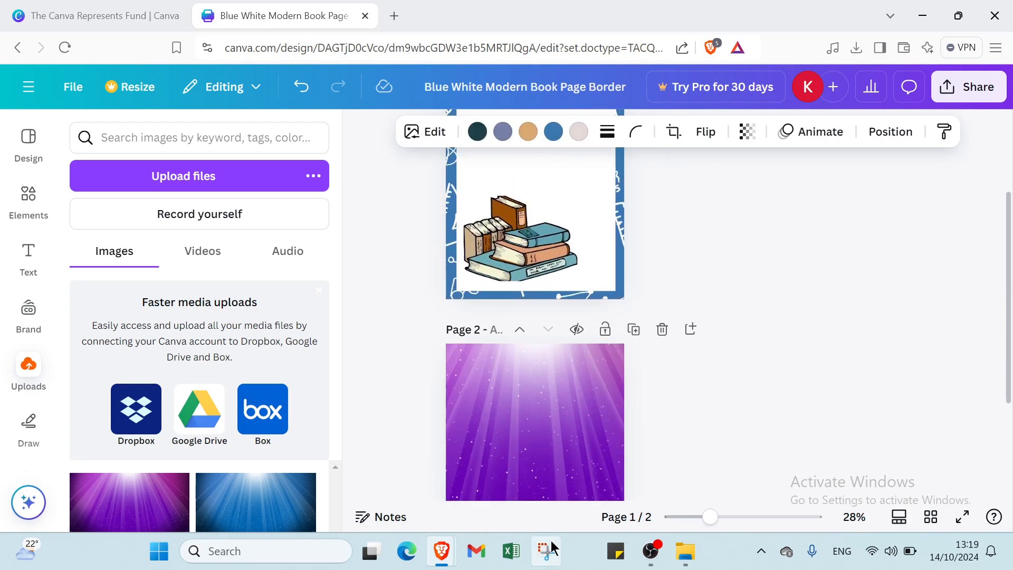
{"action": "left_click", "coordinate": [564, 399]}
{"action": "key", "text": "ctrl+v"}
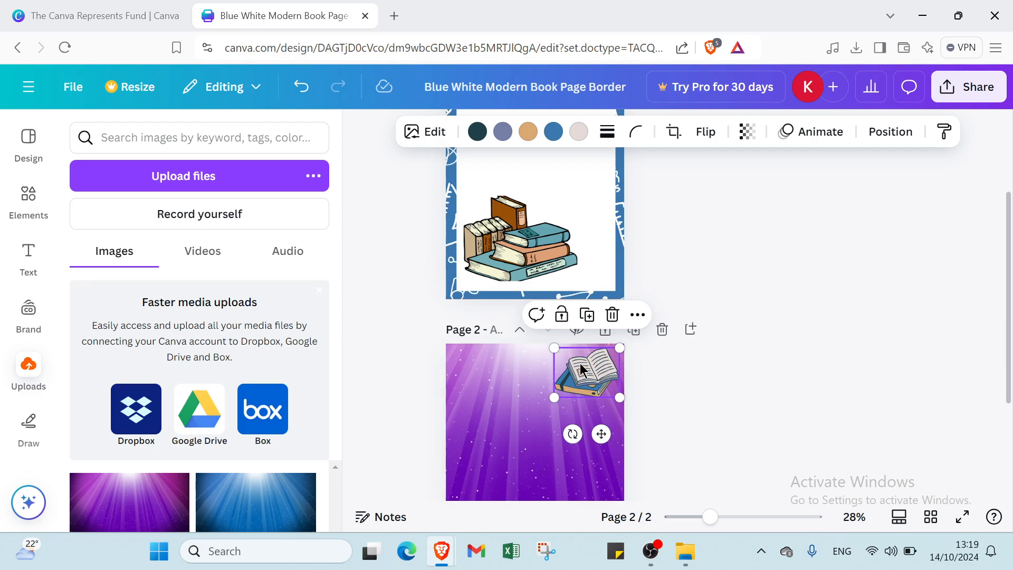
{"action": "scroll", "coordinate": [610, 313], "scroll_direction": "up", "scroll_amount": 3}
{"action": "scroll", "coordinate": [602, 285], "scroll_direction": "down", "scroll_amount": 5}
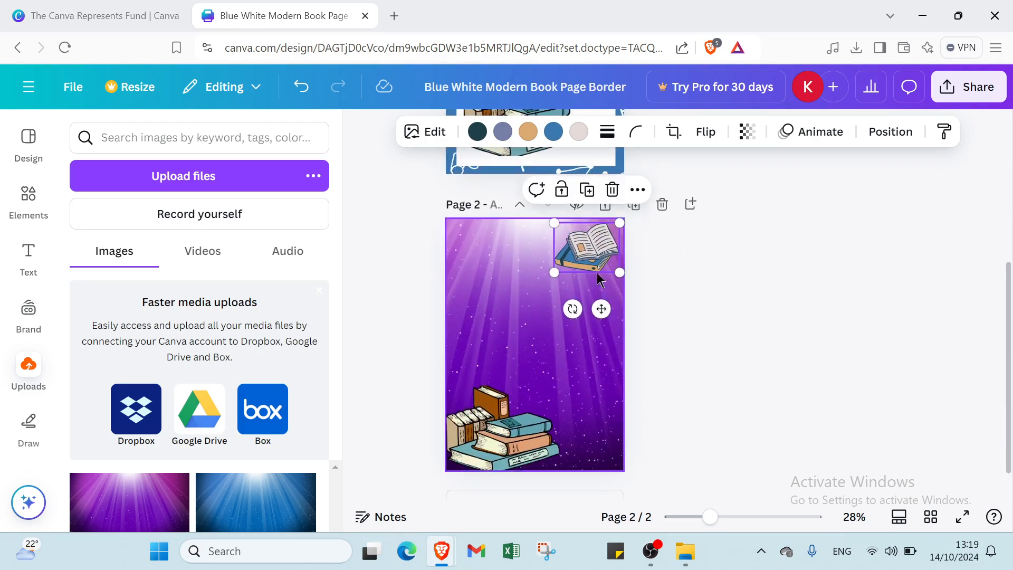
{"action": "left_click_drag", "start_coordinate": [597, 258], "coordinate": [603, 252]}
{"action": "left_click", "coordinate": [512, 298]}
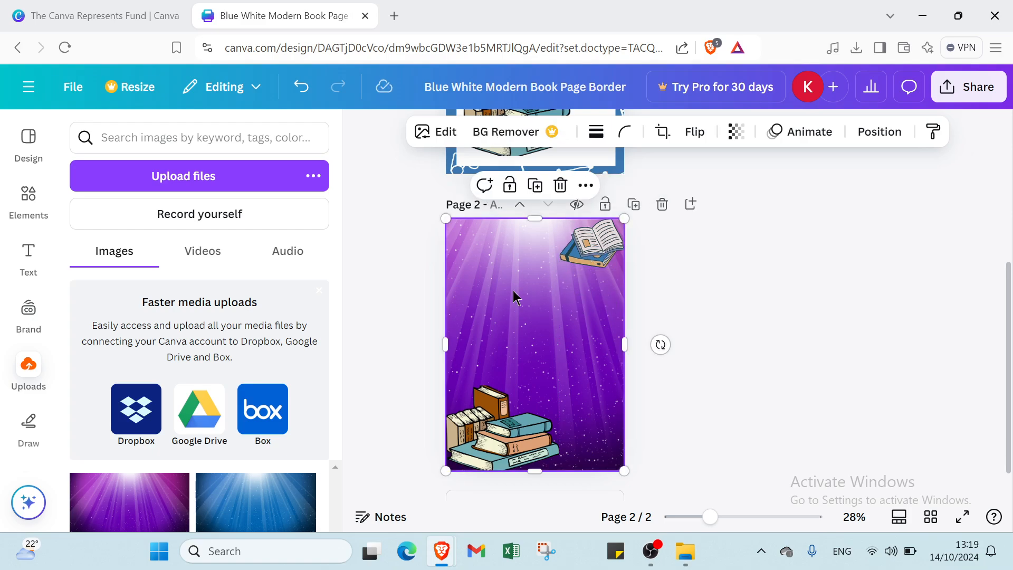
{"action": "left_click", "coordinate": [679, 326]}
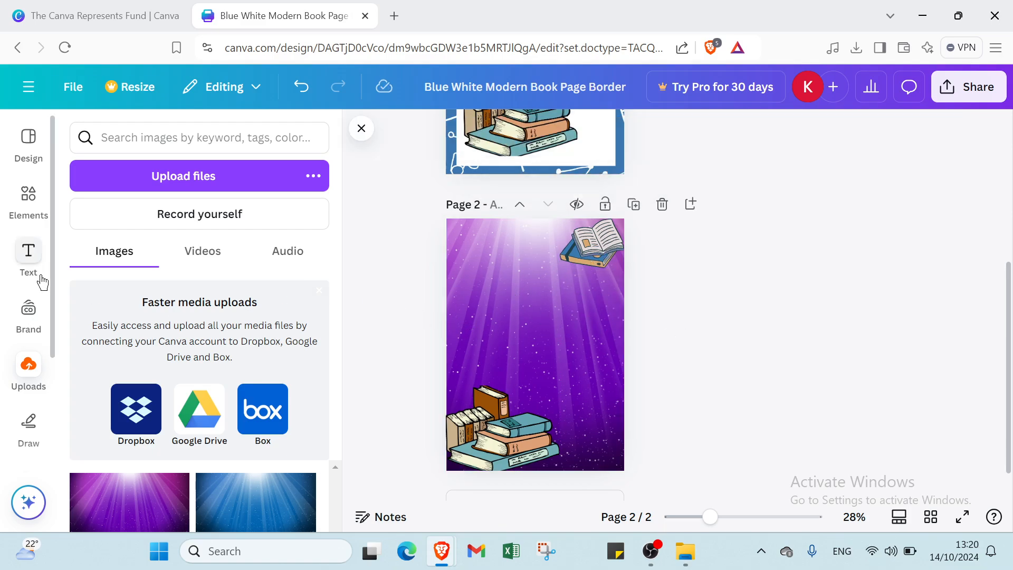
Add a heading to page 2 and make its text white
{"action": "scroll", "coordinate": [573, 294], "scroll_direction": "up", "scroll_amount": 3}
{"action": "scroll", "coordinate": [565, 306], "scroll_direction": "down", "scroll_amount": 4}
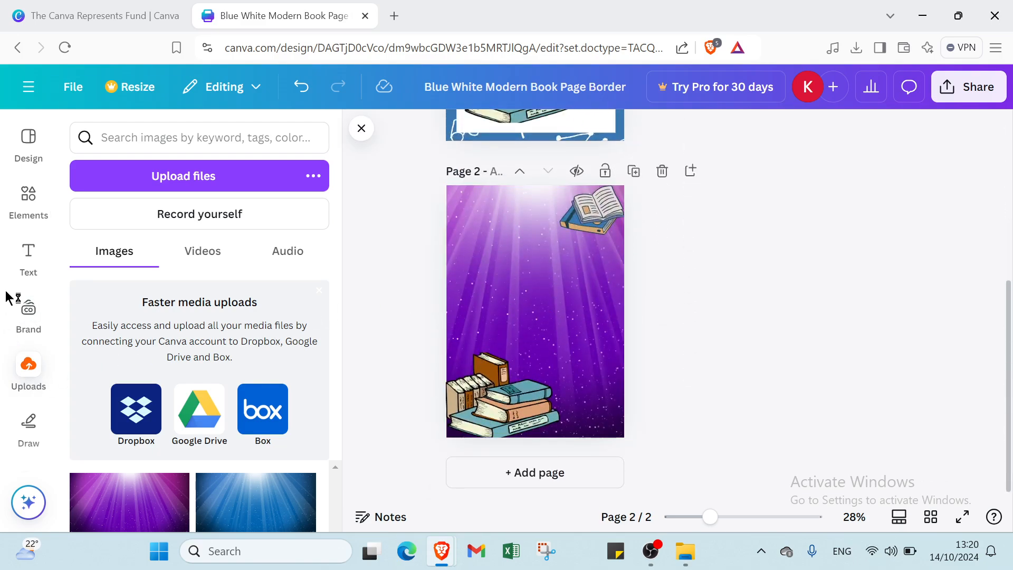
{"action": "left_click", "coordinate": [22, 276]}
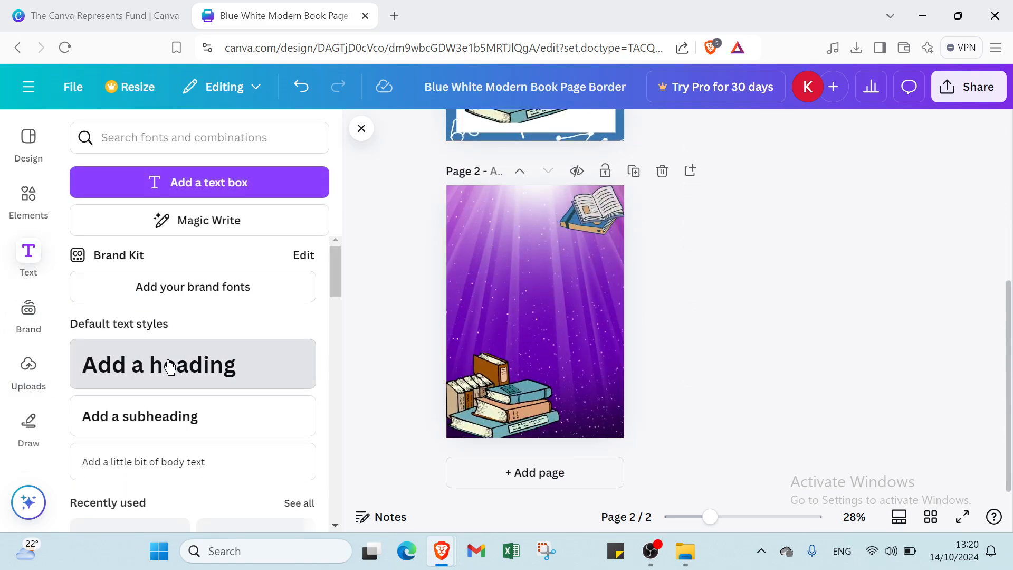
{"action": "left_click", "coordinate": [155, 368]}
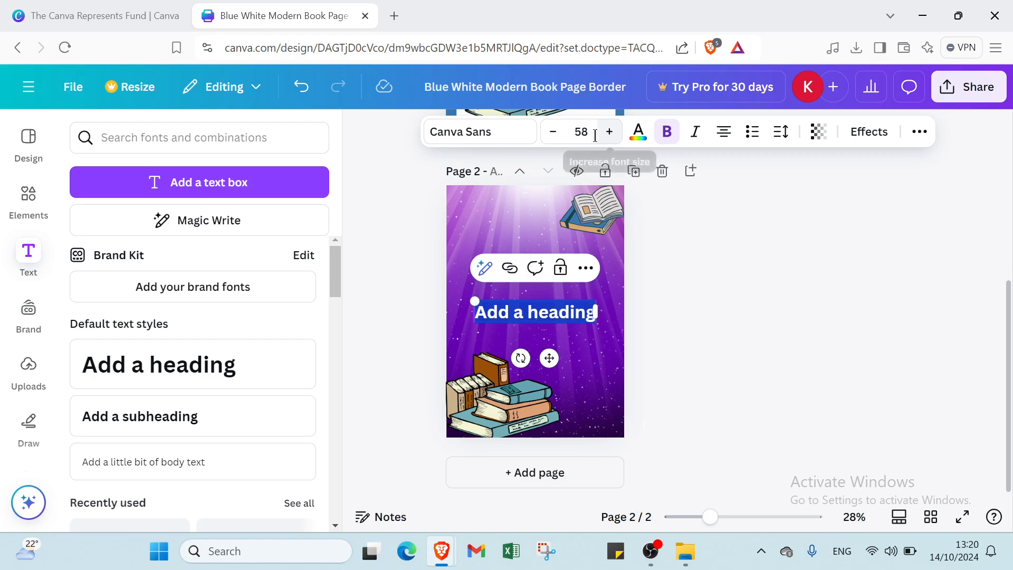
{"action": "left_click", "coordinate": [640, 135]}
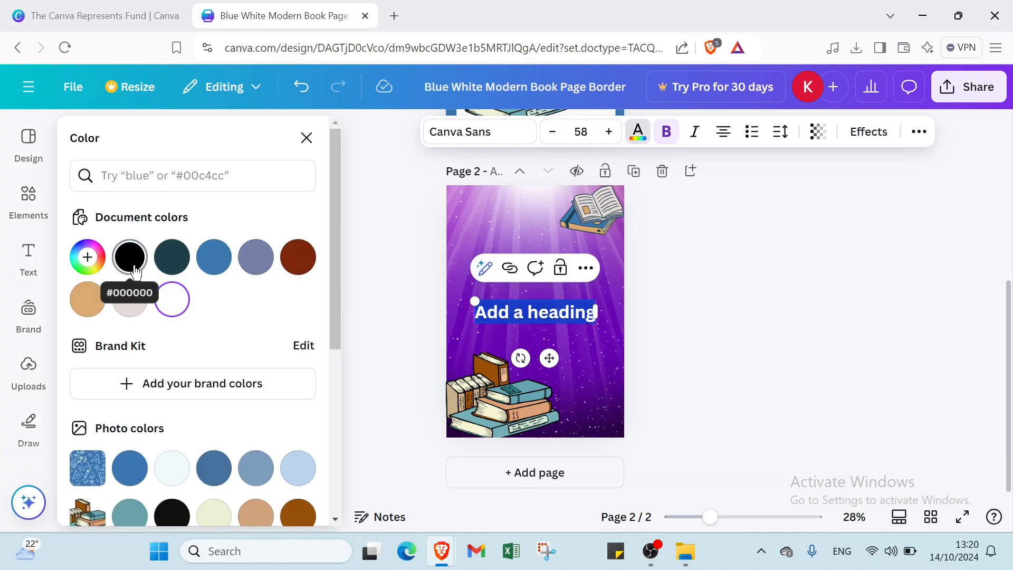
{"action": "left_click", "coordinate": [172, 299]}
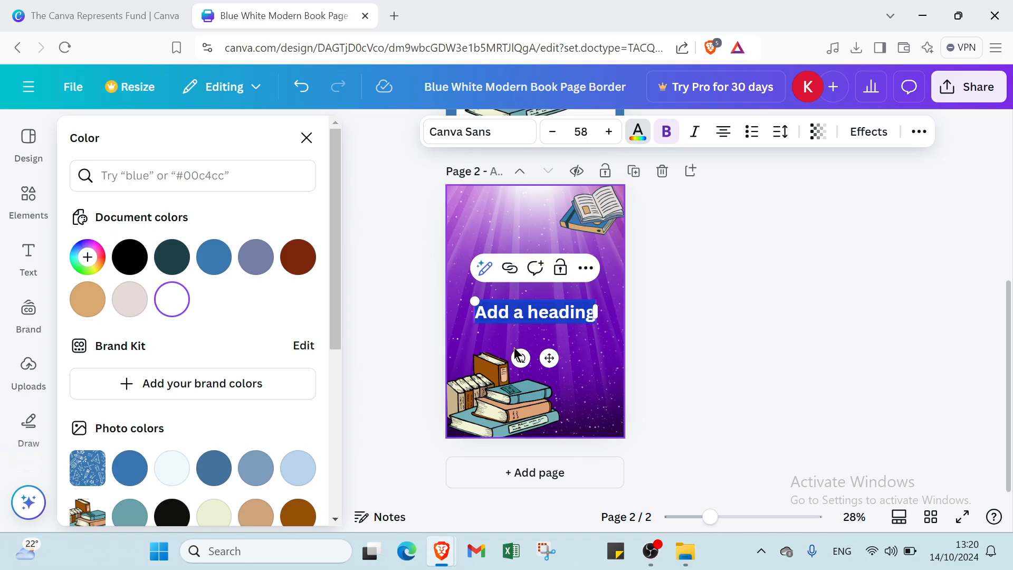
{"action": "left_click", "coordinate": [524, 316]}
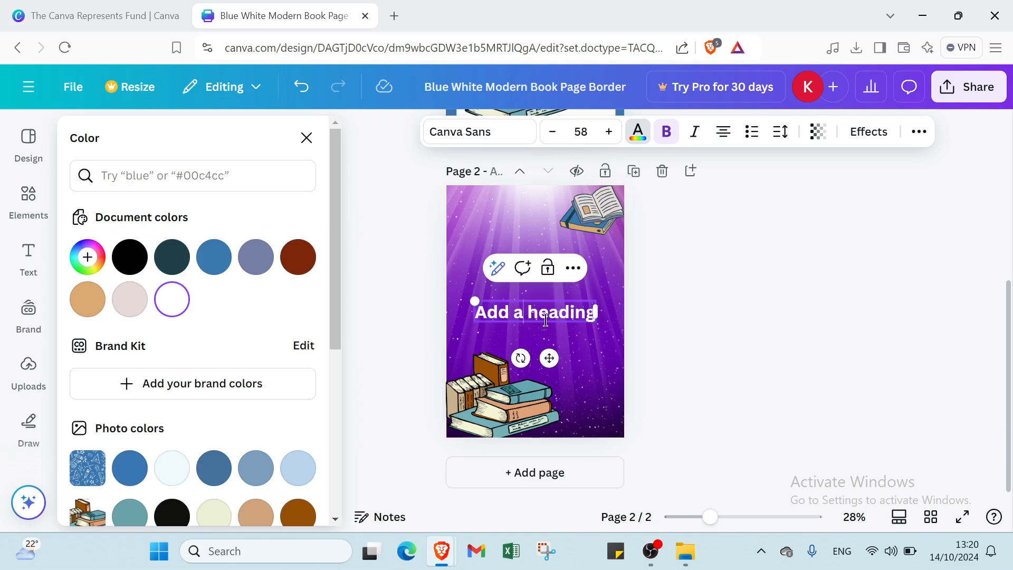
{"action": "left_click", "coordinate": [684, 319]}
Move the heading near the top, set it to size 64 and retype it as 'books of crime'
{"action": "left_click", "coordinate": [585, 342]}
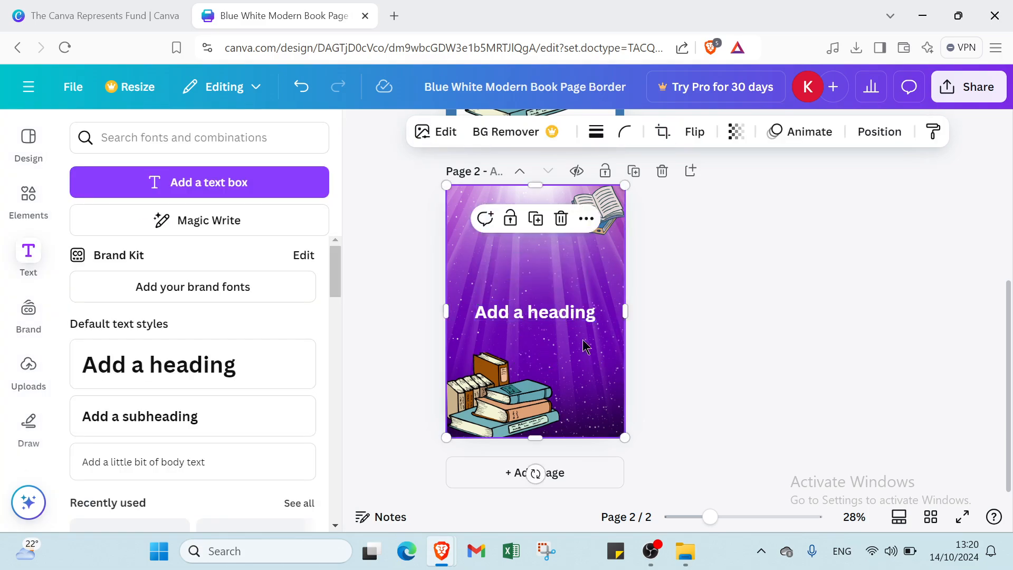
{"action": "left_click_drag", "start_coordinate": [568, 317], "coordinate": [562, 252]}
{"action": "left_click", "coordinate": [584, 135]}
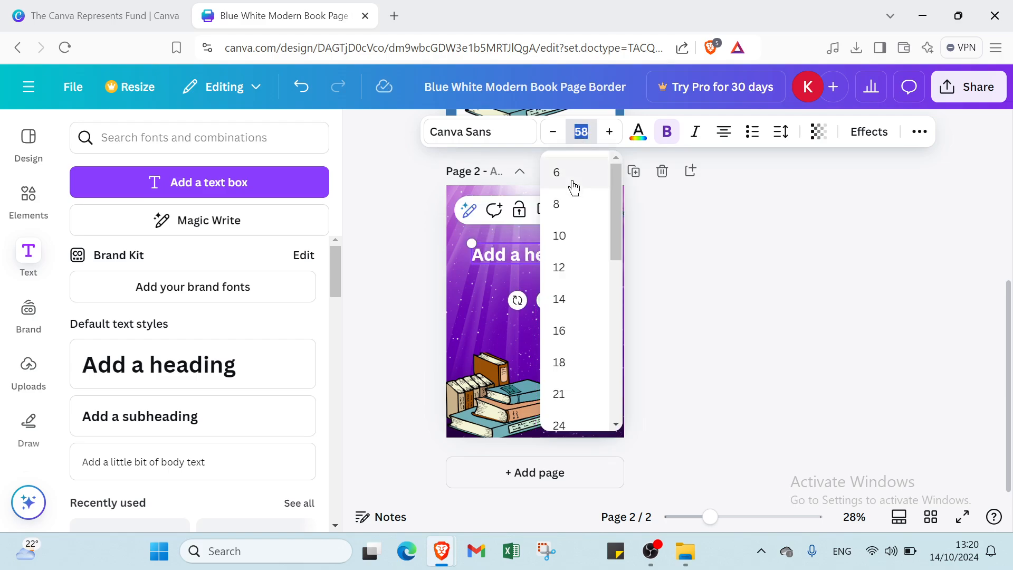
{"action": "scroll", "coordinate": [583, 346], "scroll_direction": "down", "scroll_amount": 4}
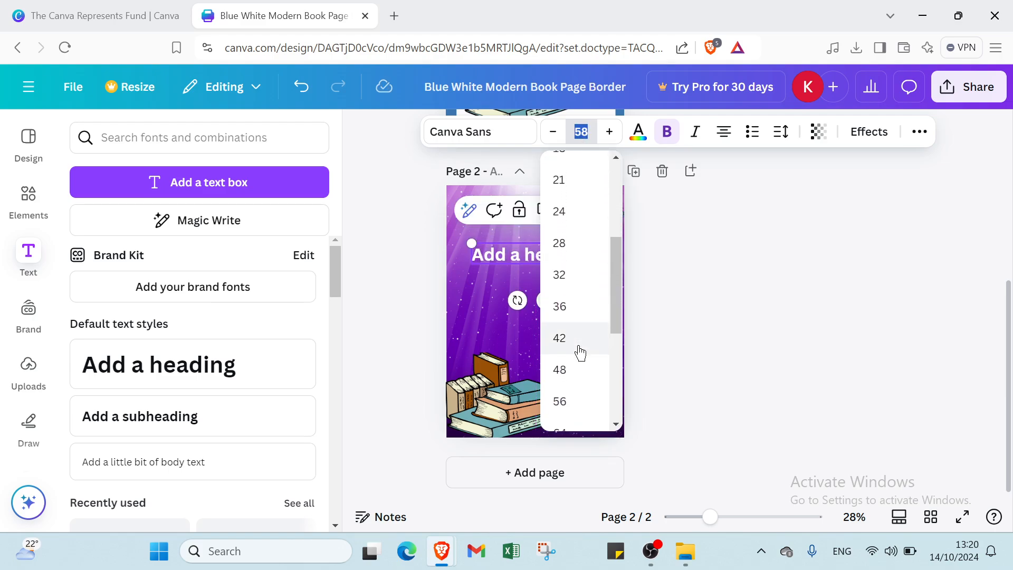
{"action": "scroll", "coordinate": [573, 343], "scroll_direction": "down", "scroll_amount": 2}
{"action": "left_click", "coordinate": [561, 330]}
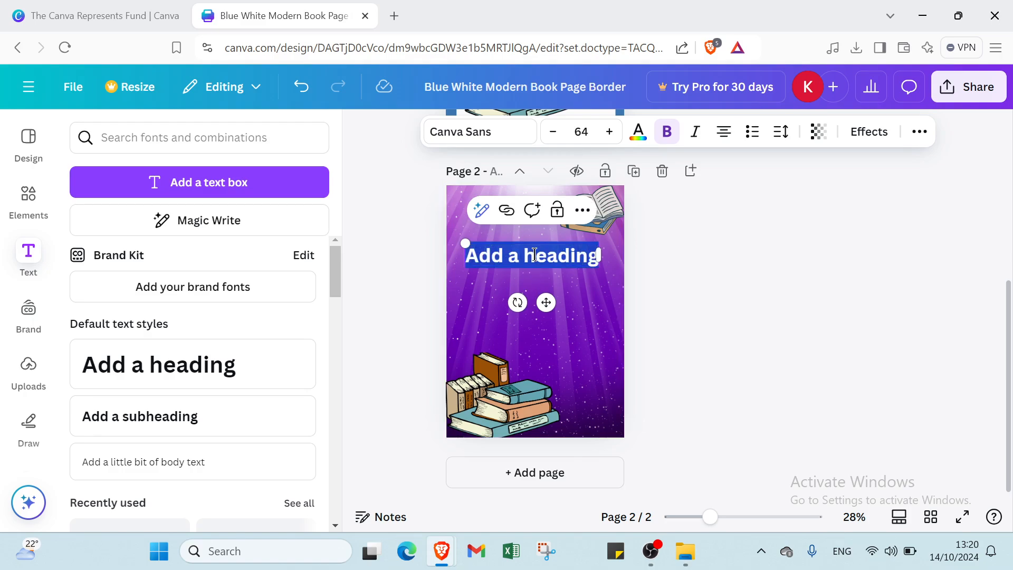
{"action": "key", "text": "BackSpace"}
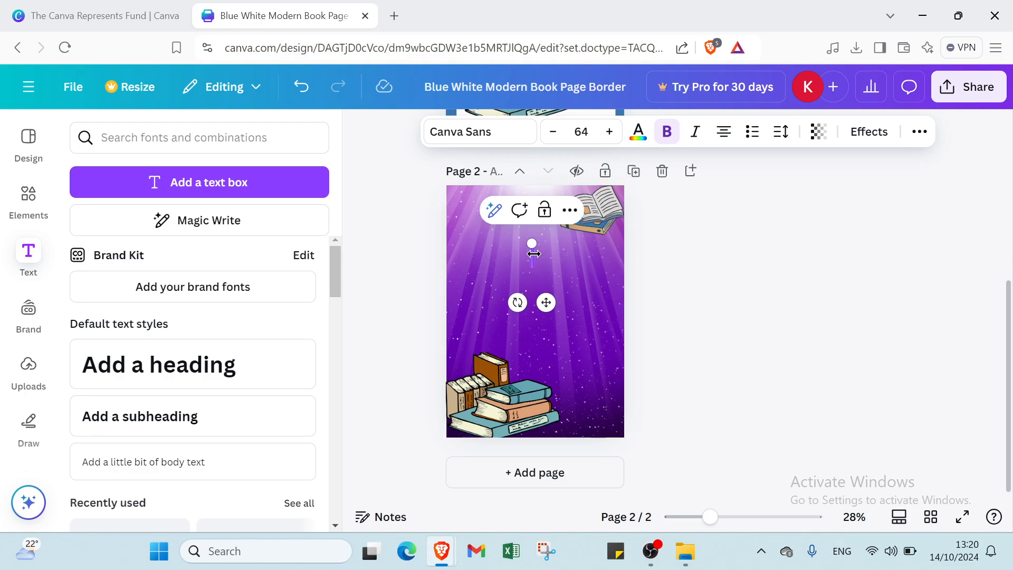
{"action": "type", "text": "books"}
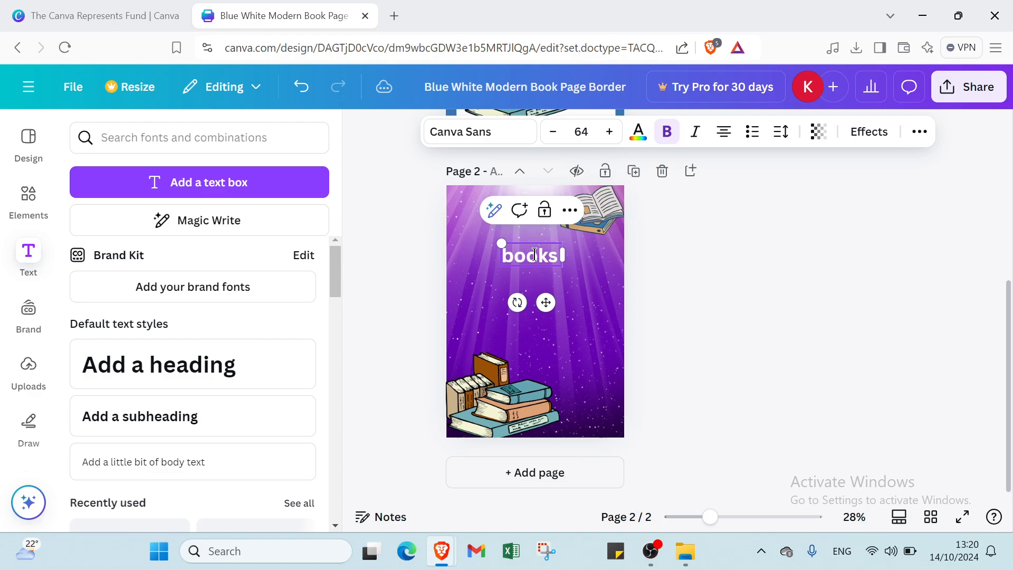
{"action": "type", "text": " d"}
{"action": "type", "text": "f crime"}
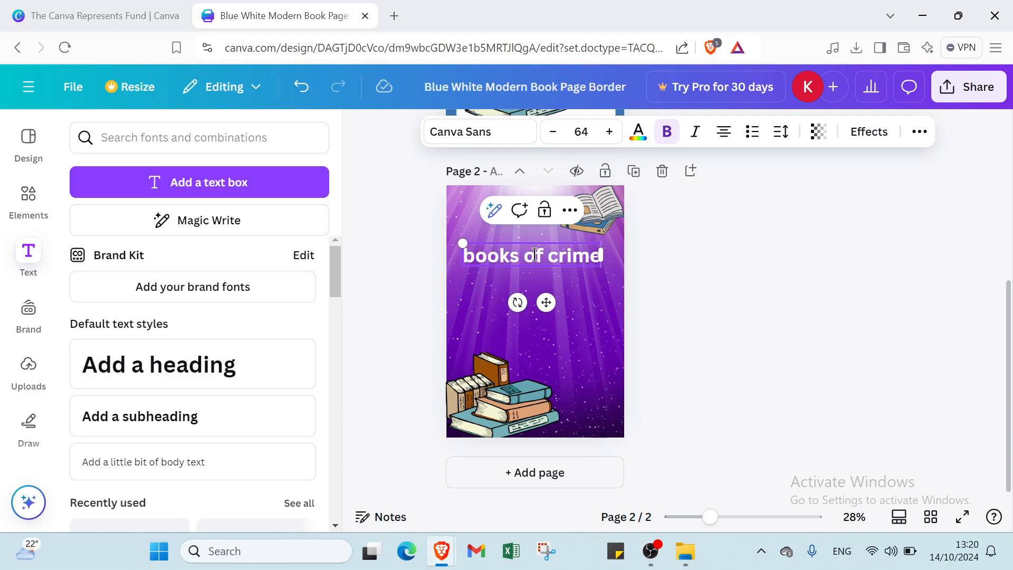
{"action": "left_click", "coordinate": [578, 310]}
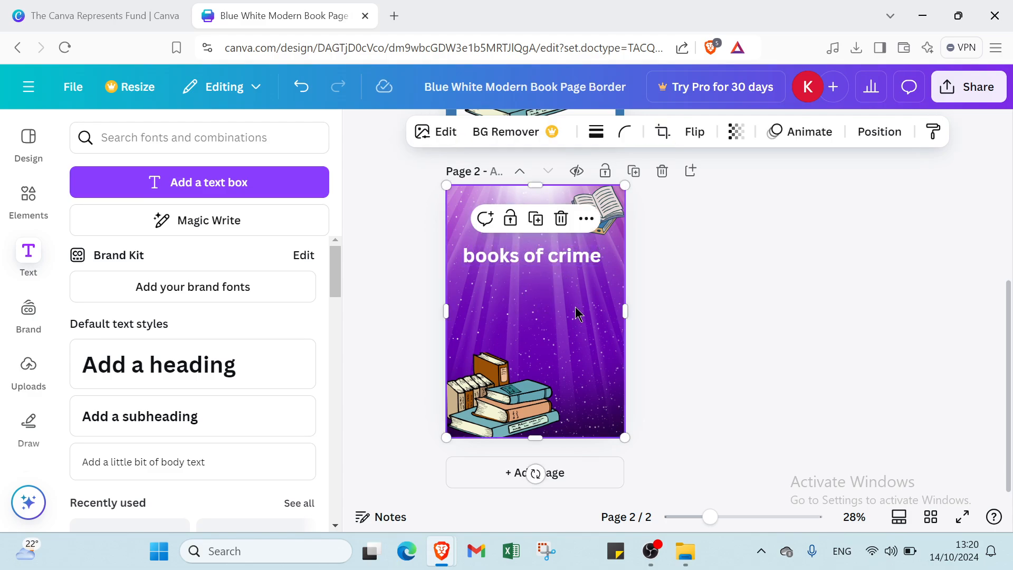
Add a size-36 subheading just under the title and type the author's name into it
{"action": "left_click", "coordinate": [184, 417]}
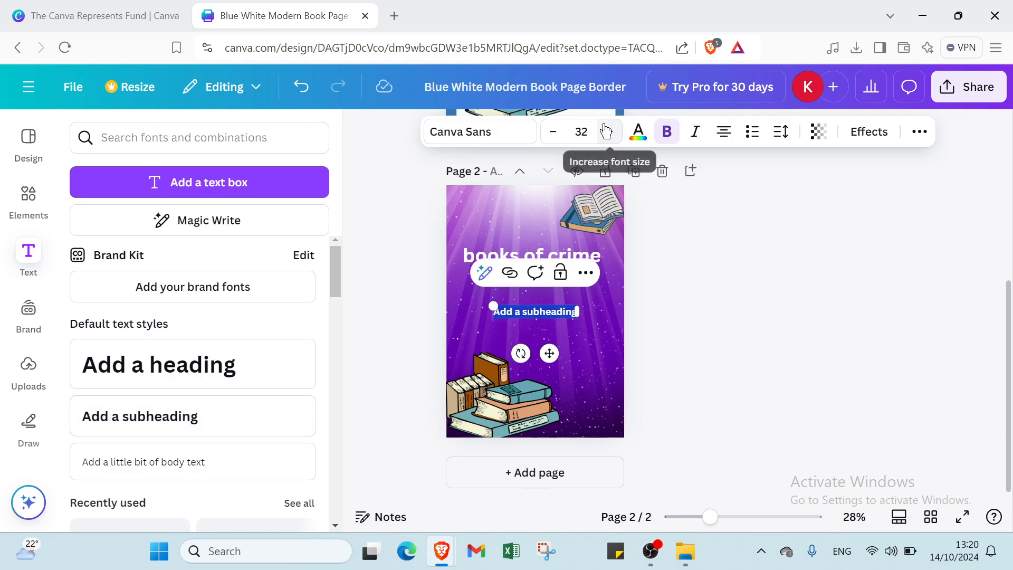
{"action": "left_click", "coordinate": [581, 132]}
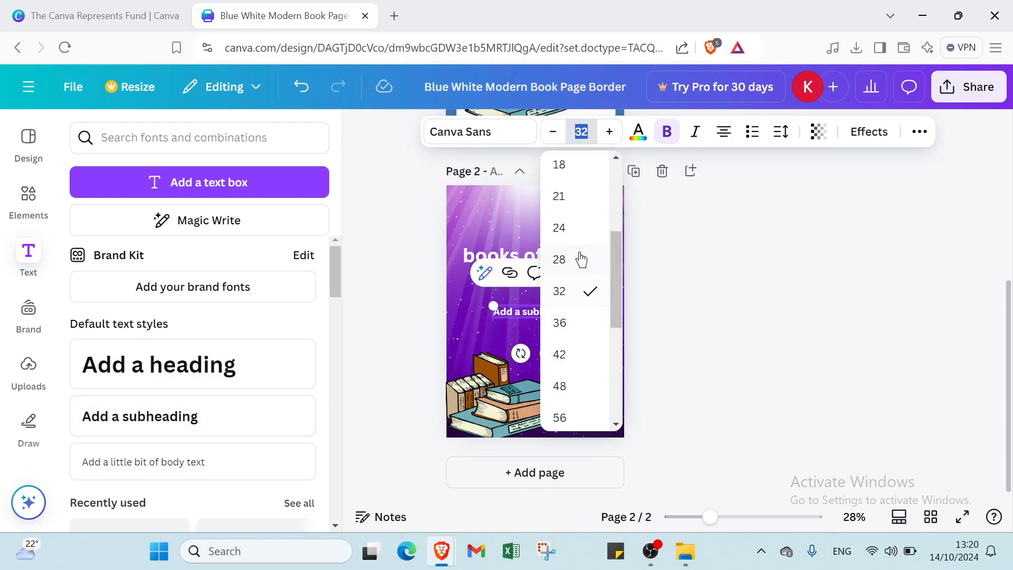
{"action": "left_click", "coordinate": [573, 330]}
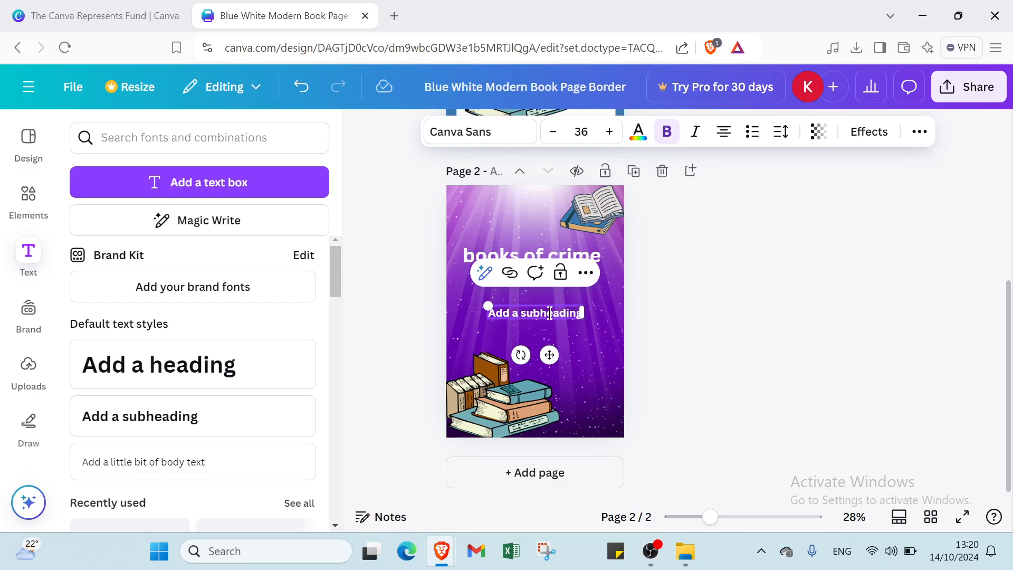
{"action": "left_click_drag", "start_coordinate": [557, 303], "coordinate": [561, 294]}
{"action": "double_click", "coordinate": [560, 290]}
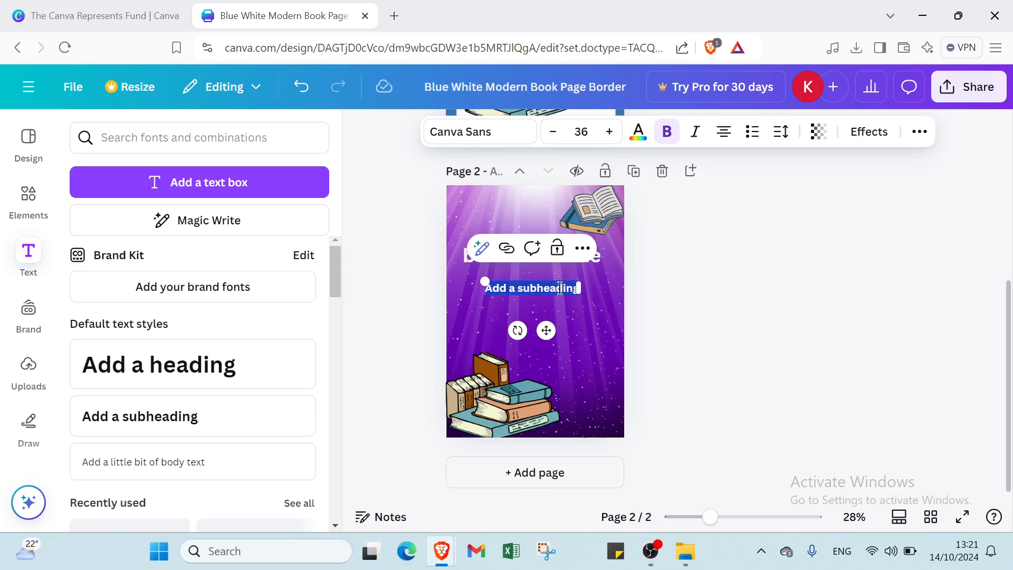
{"action": "type", "text": "al"}
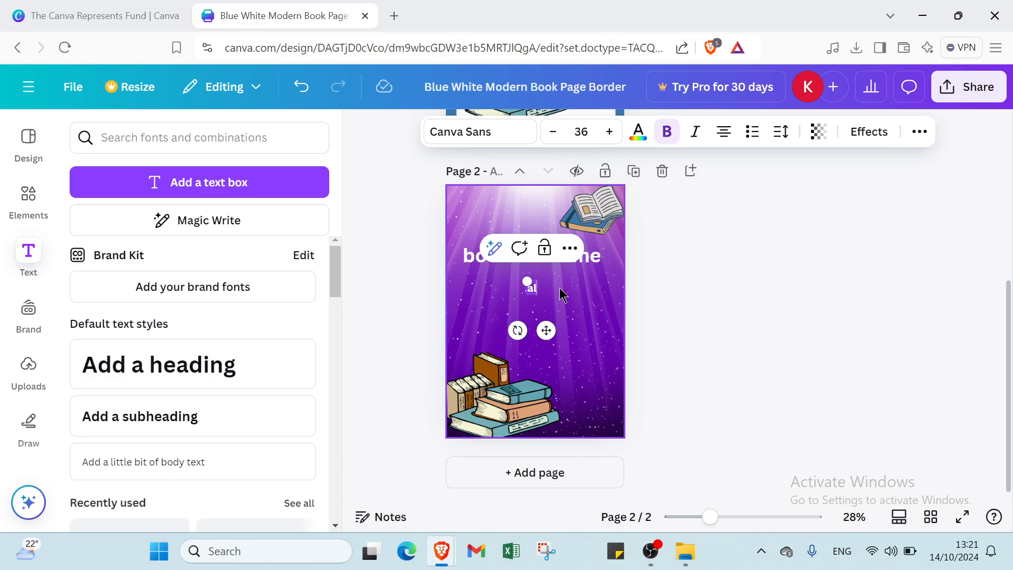
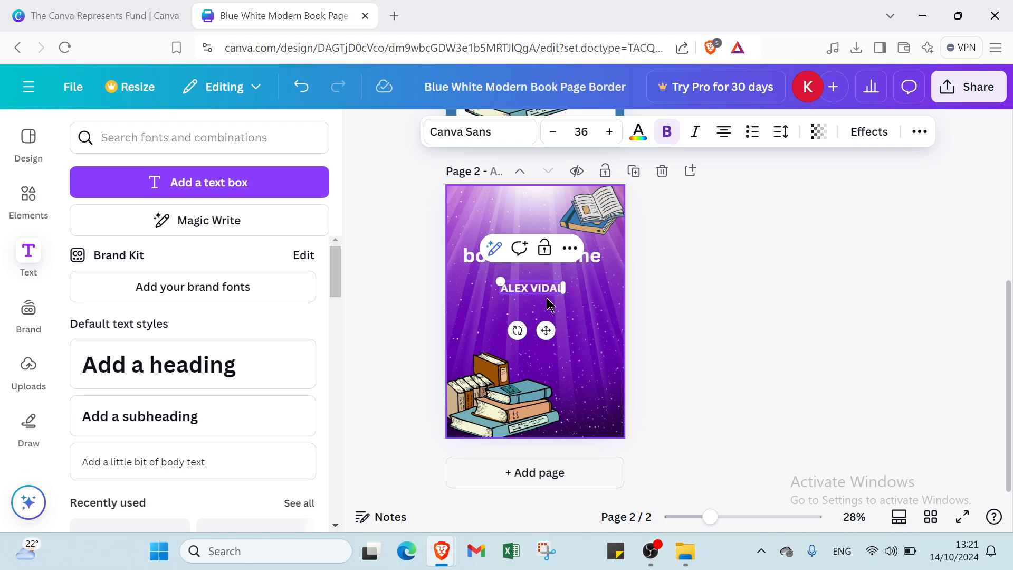
{"action": "left_click", "coordinate": [593, 323]}
Add a blank page, then delete the blue patterned border and stack-of-books picture from page 1
{"action": "left_click", "coordinate": [577, 477]}
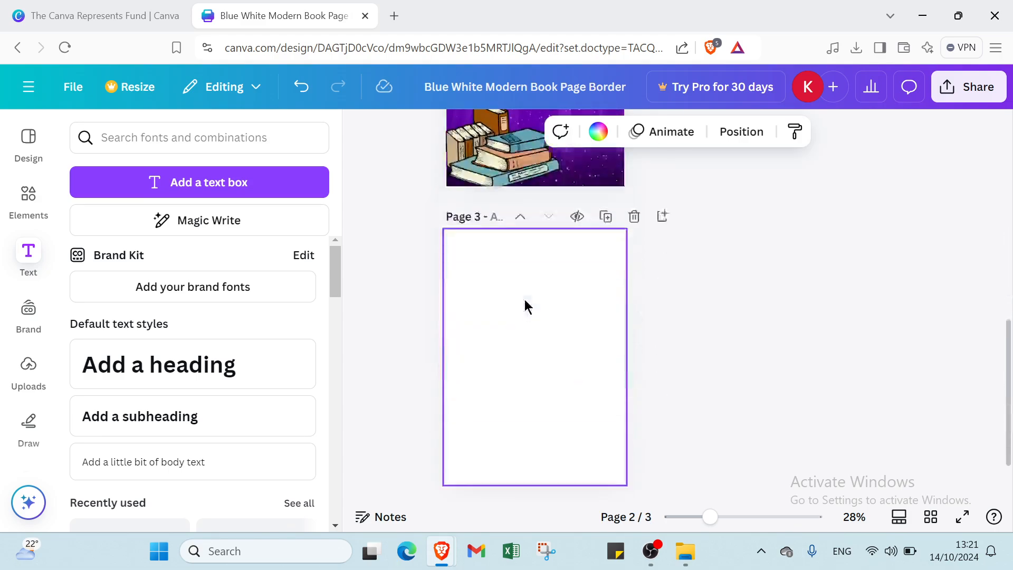
{"action": "scroll", "coordinate": [514, 253], "scroll_direction": "up", "scroll_amount": 4}
{"action": "scroll", "coordinate": [510, 242], "scroll_direction": "up", "scroll_amount": 4}
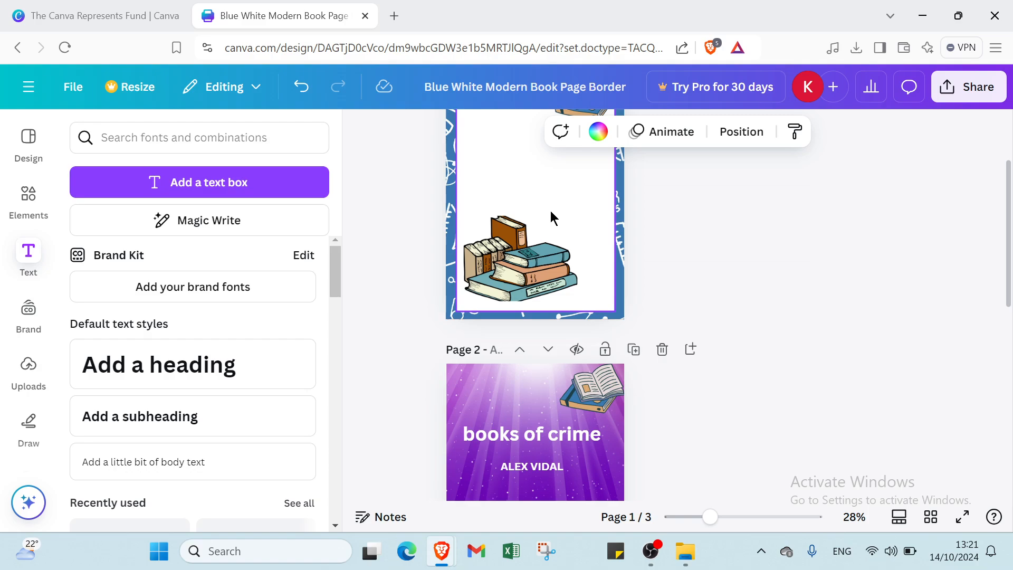
{"action": "left_click", "coordinate": [621, 306]}
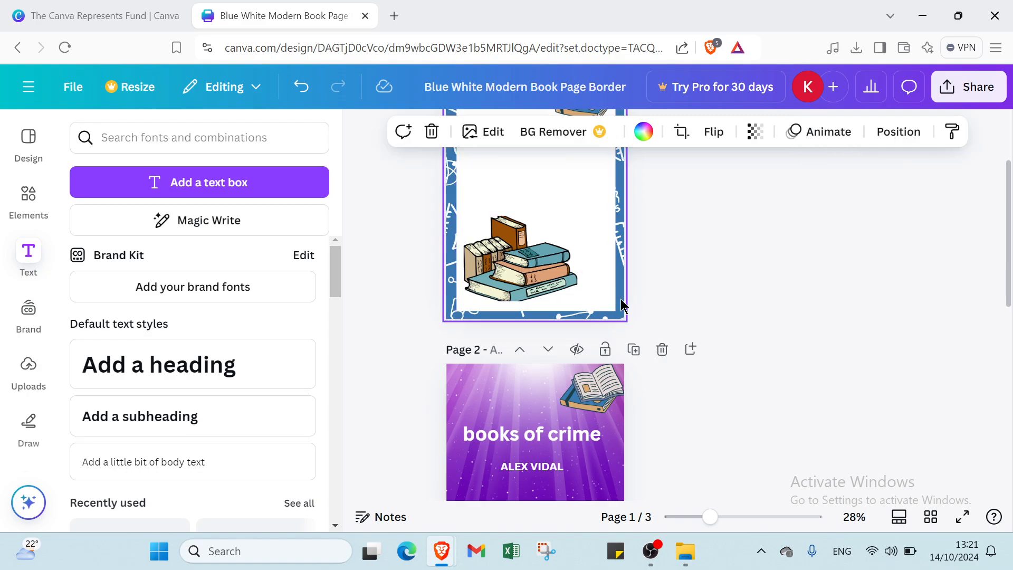
{"action": "left_click", "coordinate": [429, 129]}
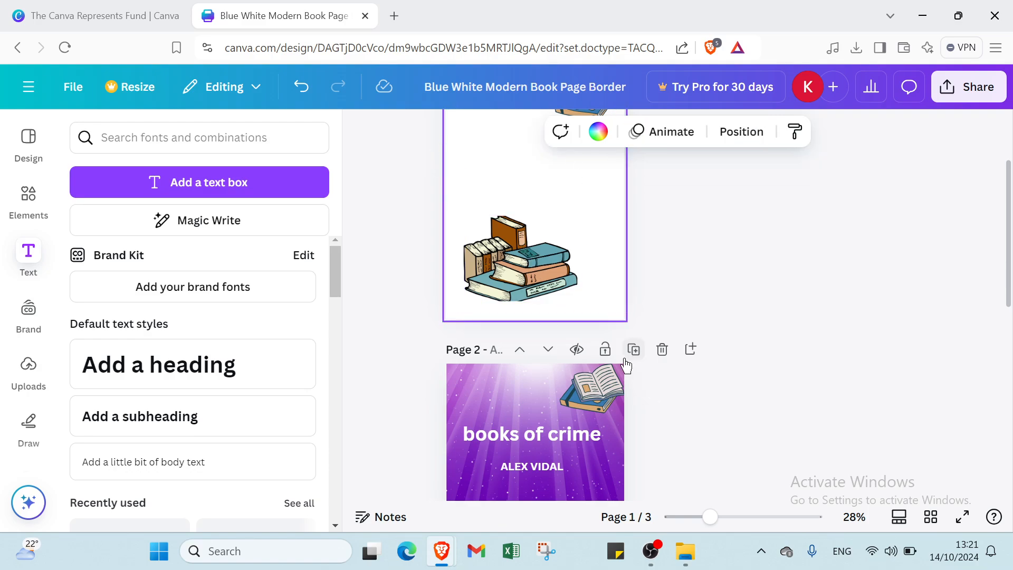
{"action": "left_click", "coordinate": [552, 259]}
{"action": "left_click", "coordinate": [541, 181]}
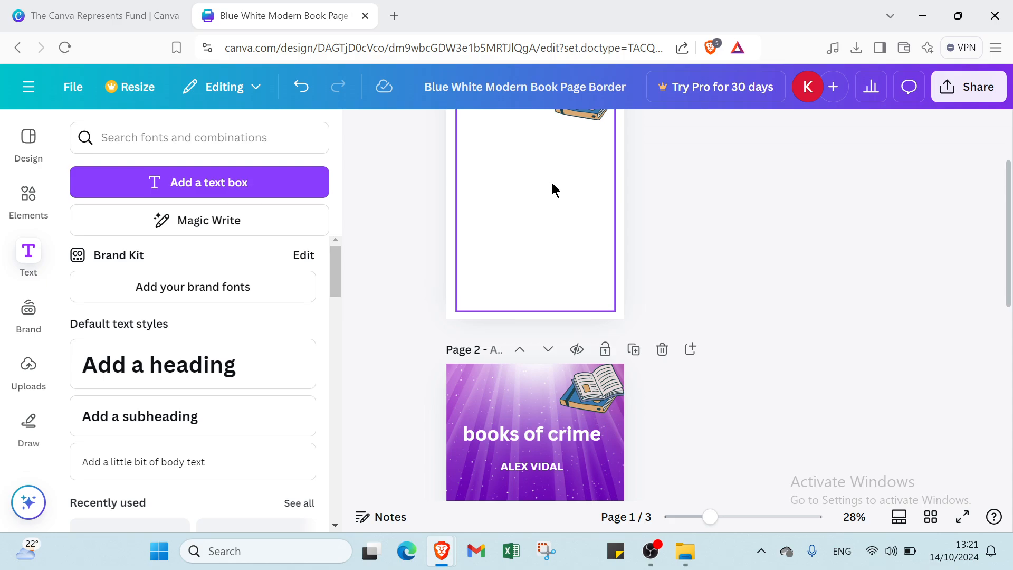
Delete the open-book illustration and the now-blank first page, leaving the 'books of crime' cover first
{"action": "scroll", "coordinate": [552, 188], "scroll_direction": "up", "scroll_amount": 2}
{"action": "left_click", "coordinate": [593, 226]}
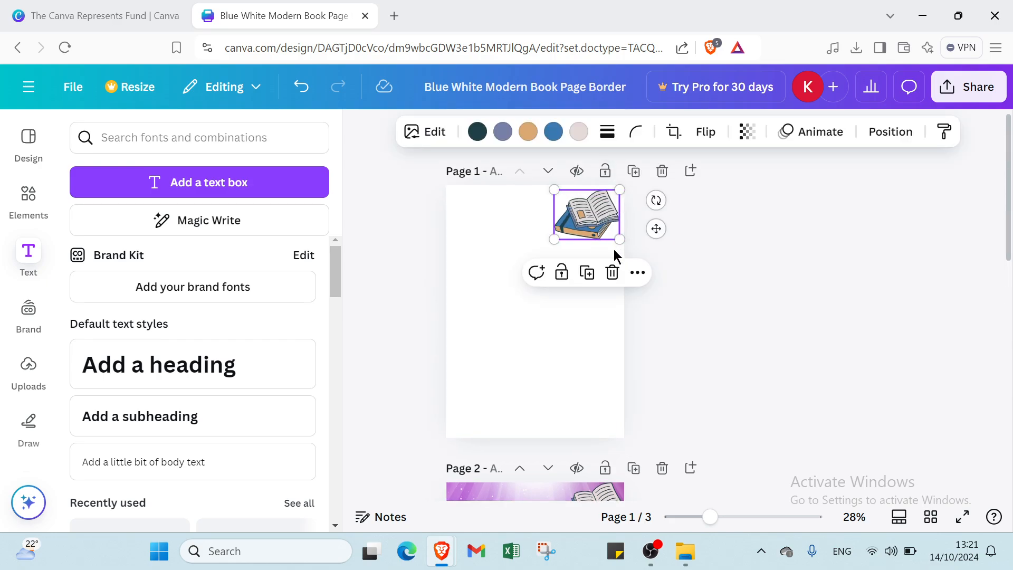
{"action": "left_click", "coordinate": [612, 273]}
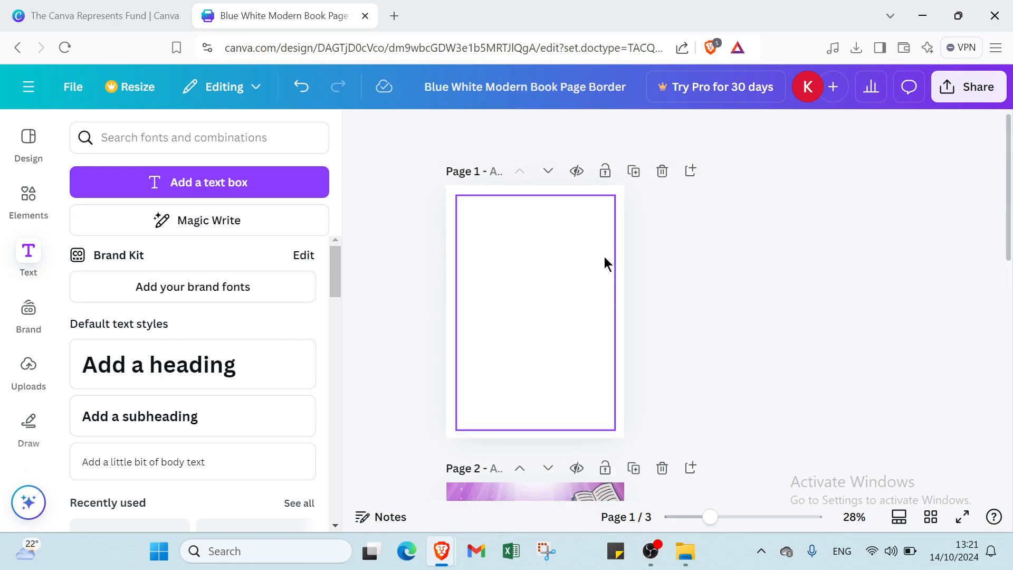
{"action": "left_click", "coordinate": [663, 180]}
{"action": "left_click", "coordinate": [585, 214]}
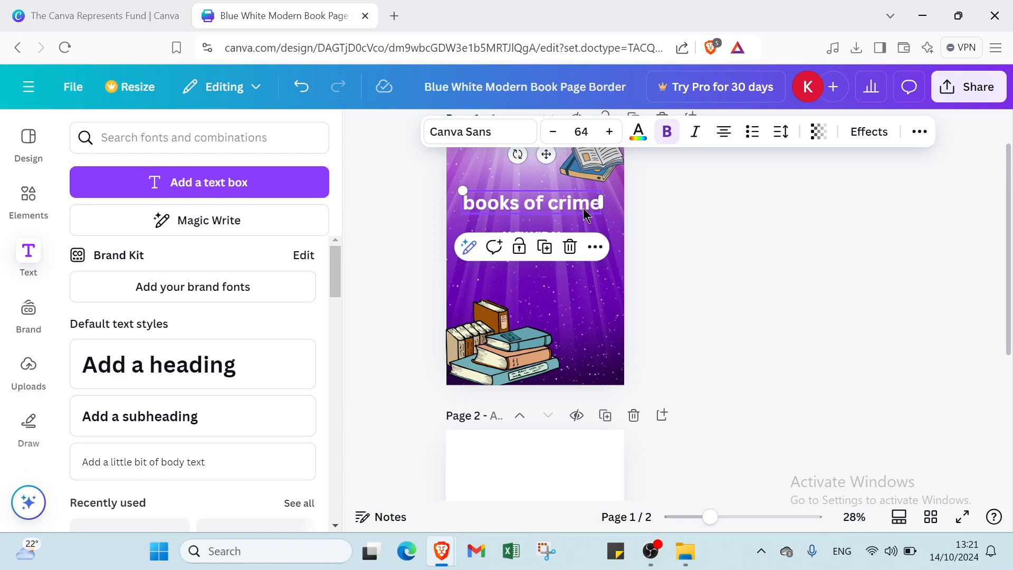
{"action": "left_click", "coordinate": [606, 254]}
{"action": "scroll", "coordinate": [605, 254], "scroll_direction": "up", "scroll_amount": 1}
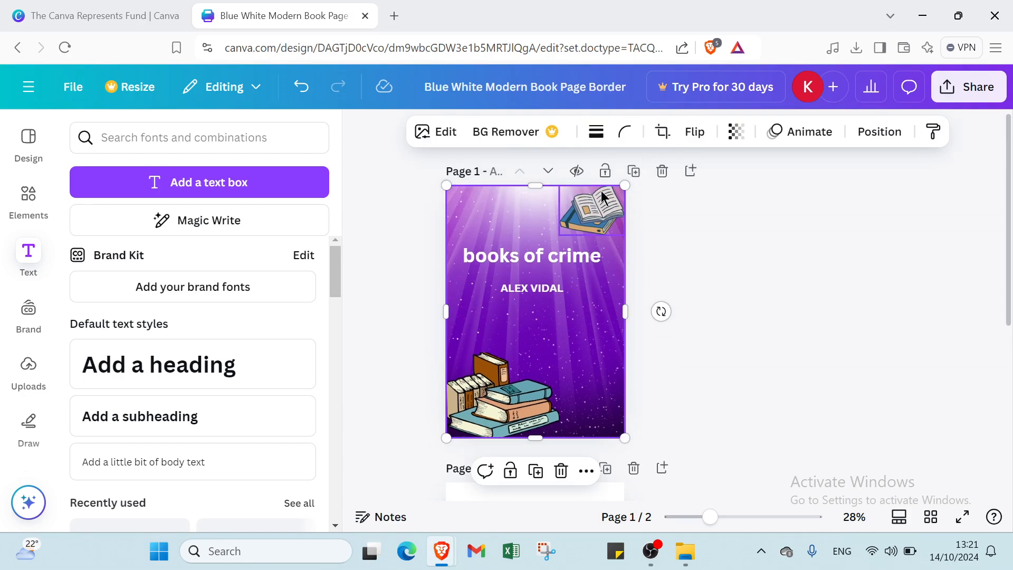
Duplicate the cover, then review all five pages, including excerpts like 'The Yellow Claw'
{"action": "left_click", "coordinate": [635, 176]}
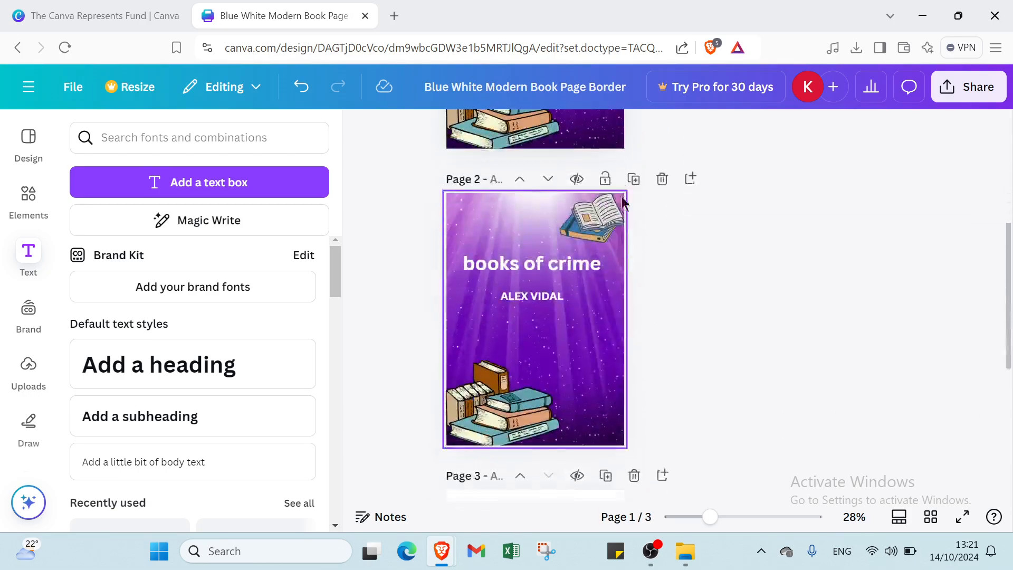
{"action": "scroll", "coordinate": [533, 343], "scroll_direction": "down", "scroll_amount": 5}
{"action": "left_click", "coordinate": [533, 342]}
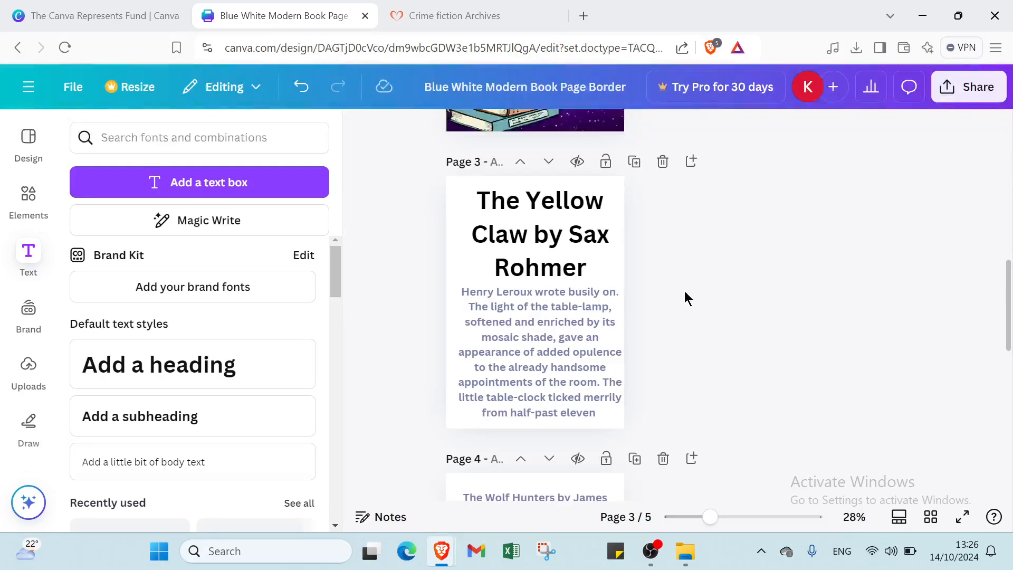
{"action": "scroll", "coordinate": [612, 338], "scroll_direction": "down", "scroll_amount": 5}
{"action": "scroll", "coordinate": [611, 340], "scroll_direction": "down", "scroll_amount": 5}
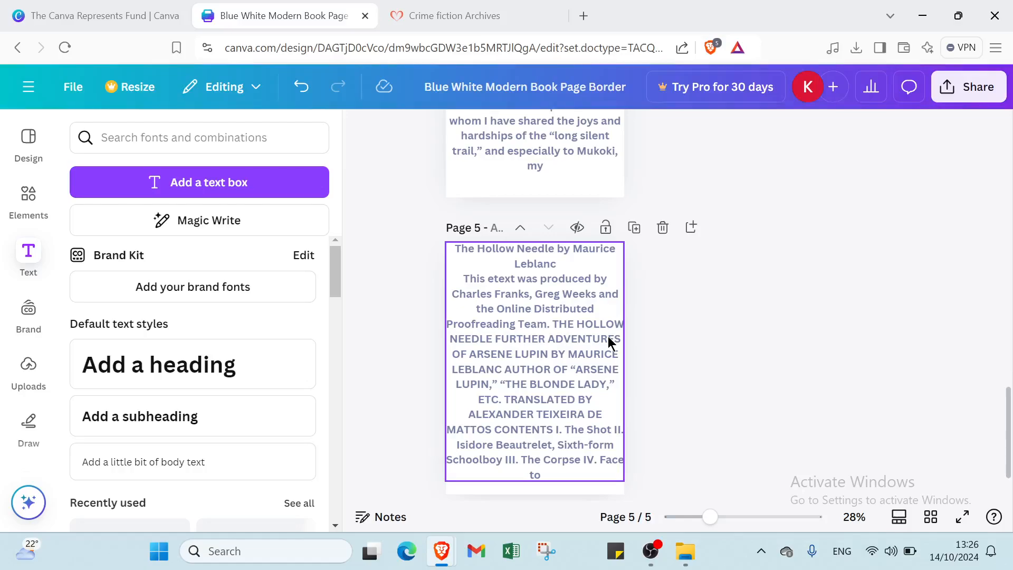
{"action": "scroll", "coordinate": [609, 342], "scroll_direction": "up", "scroll_amount": 5}
{"action": "scroll", "coordinate": [606, 344], "scroll_direction": "up", "scroll_amount": 5}
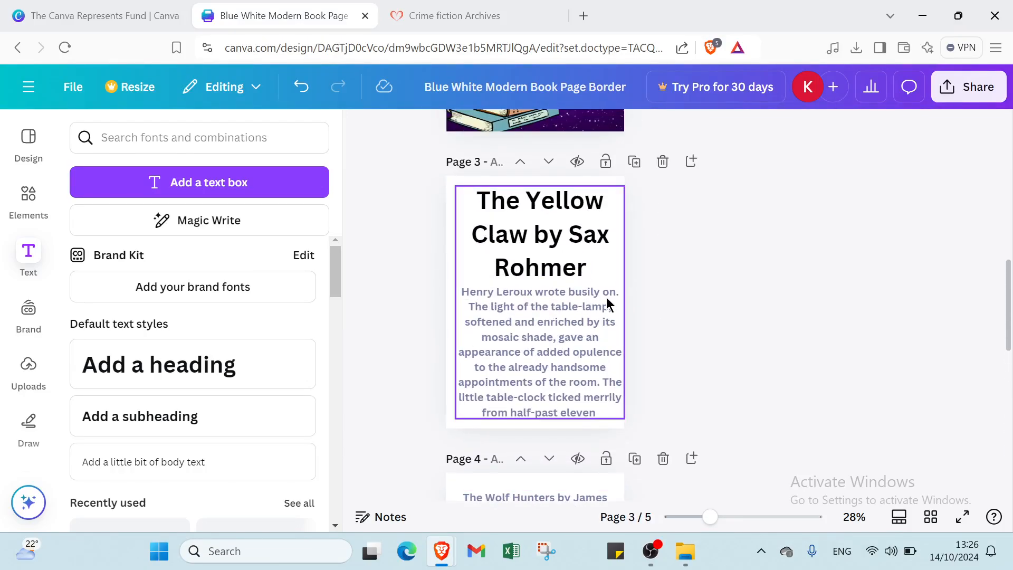
{"action": "scroll", "coordinate": [607, 304], "scroll_direction": "up", "scroll_amount": 10}
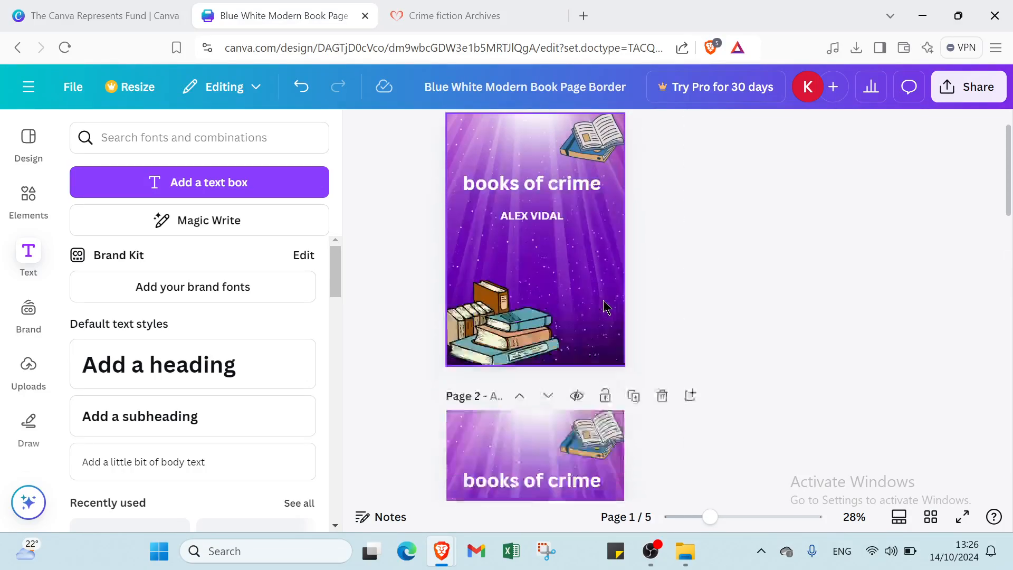
{"action": "scroll", "coordinate": [605, 308], "scroll_direction": "down", "scroll_amount": 15}
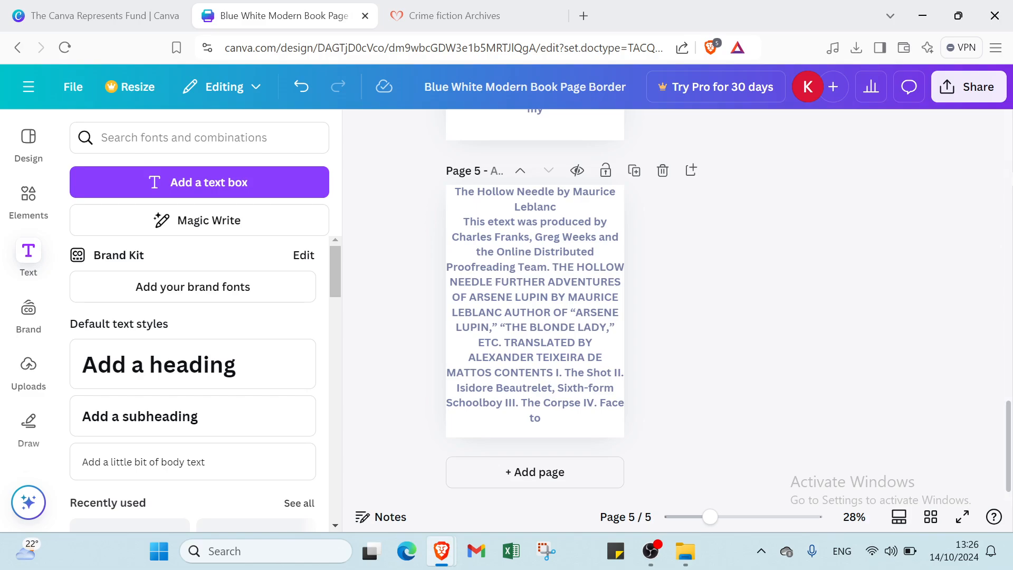
Publish all 5 pages of the design to Simplebooklet Flip via Canva's Share options
{"action": "left_click", "coordinate": [965, 87]}
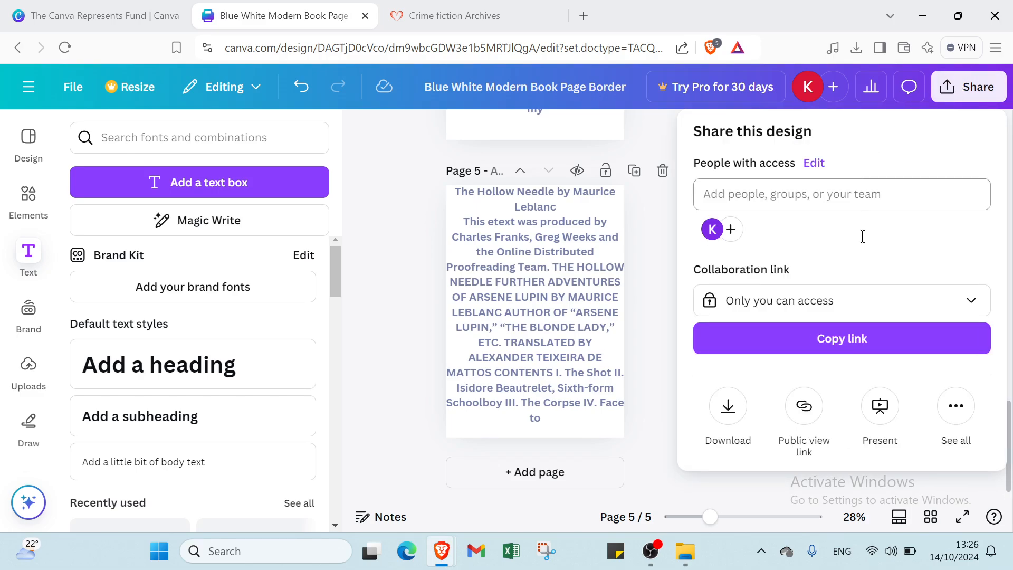
{"action": "left_click", "coordinate": [953, 411]}
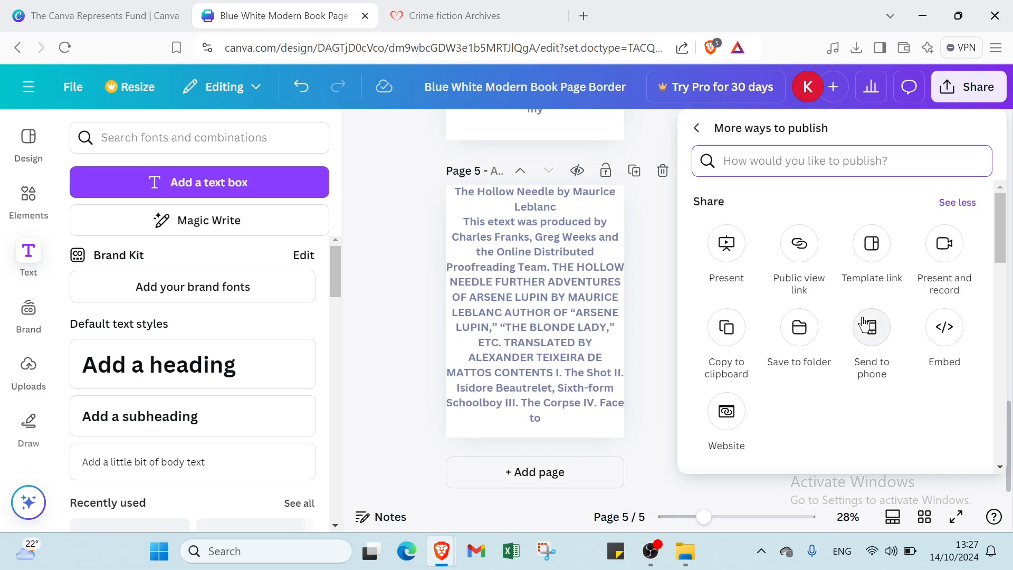
{"action": "scroll", "coordinate": [863, 324], "scroll_direction": "down", "scroll_amount": 15}
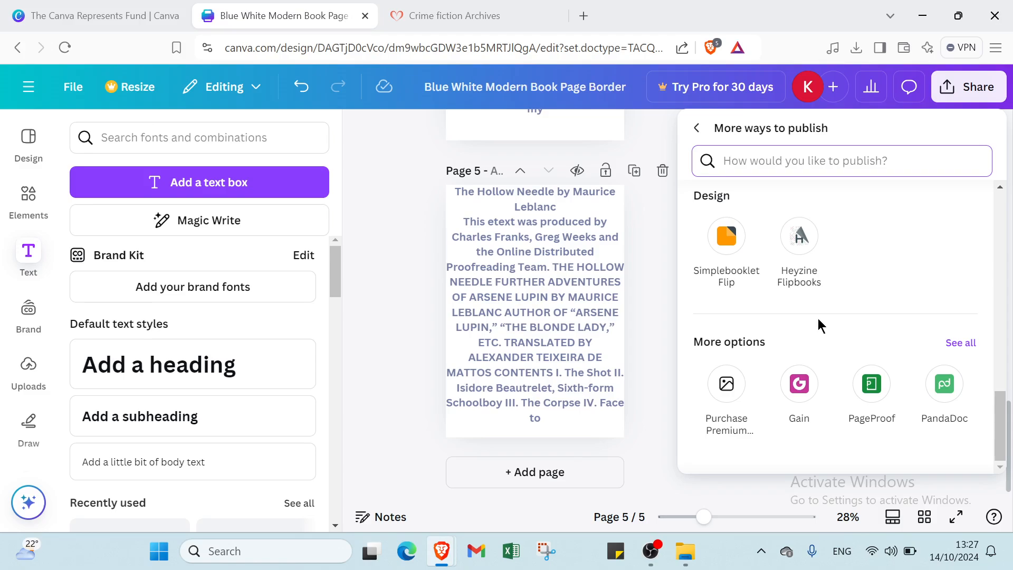
{"action": "left_click", "coordinate": [734, 248]}
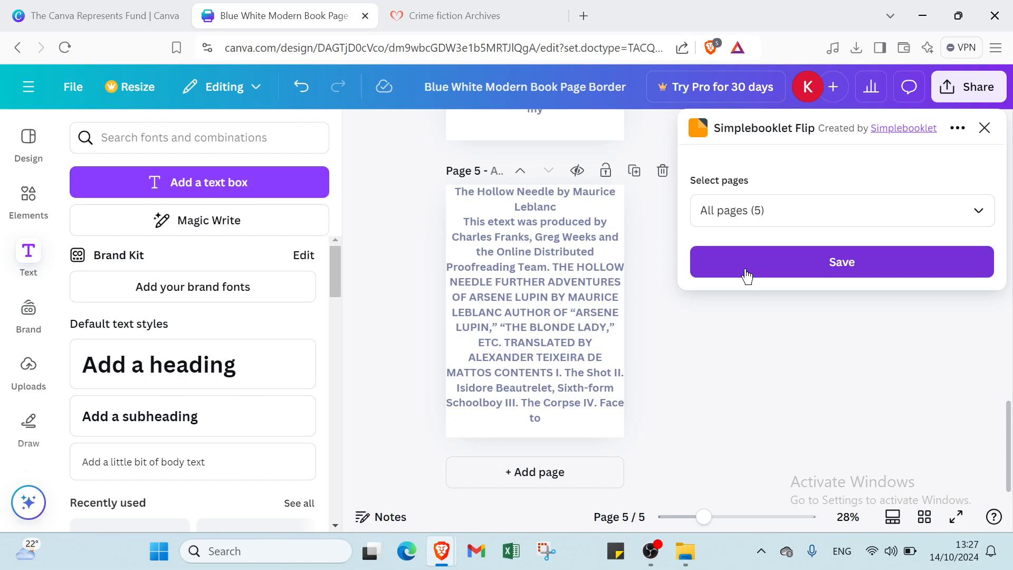
{"action": "left_click", "coordinate": [743, 272]}
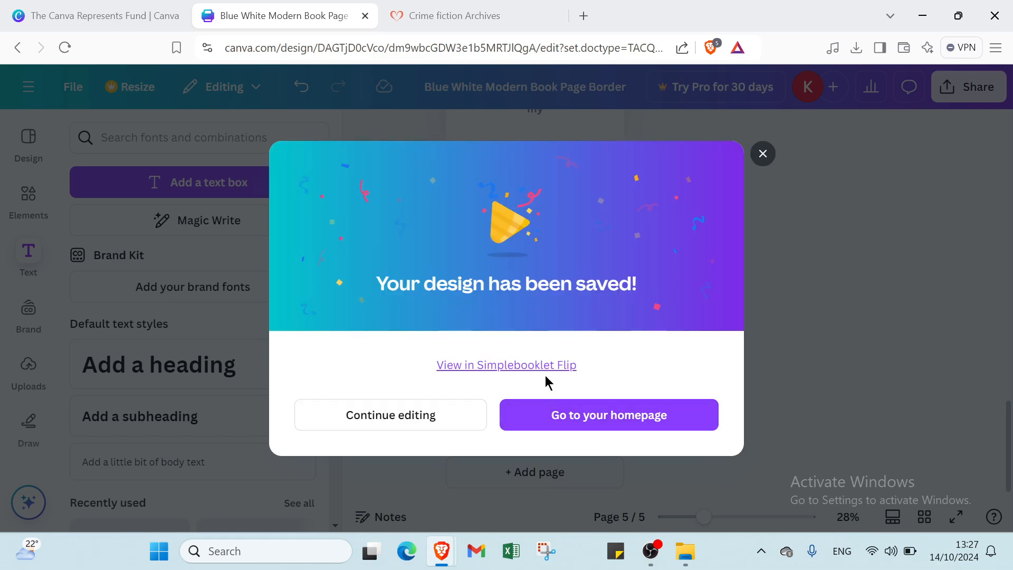
Open the design in Simplebooklet Flip, keep the prefilled title and Page Curl, and convert it
{"action": "left_click", "coordinate": [547, 376]}
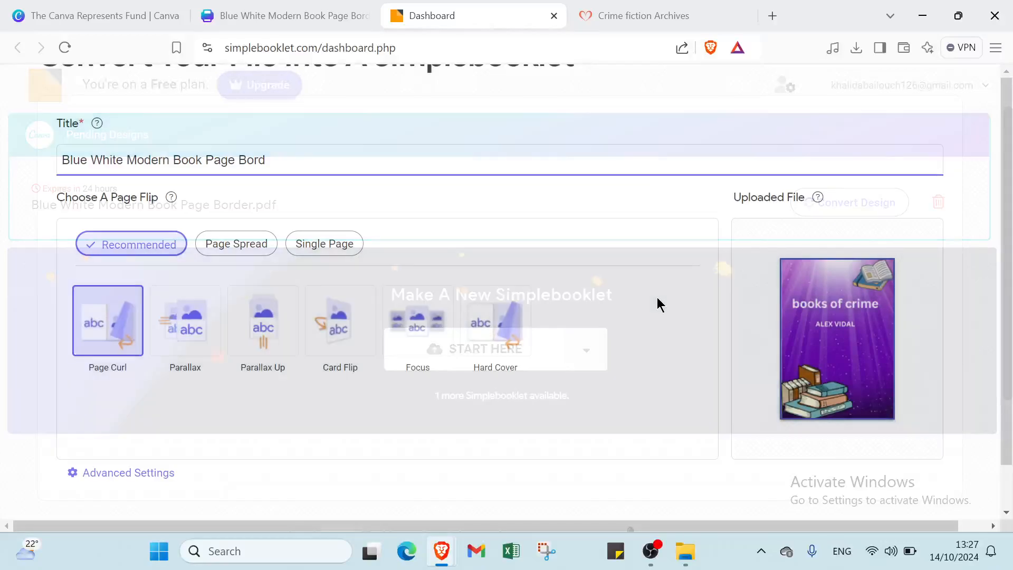
{"action": "scroll", "coordinate": [617, 348], "scroll_direction": "down", "scroll_amount": 1}
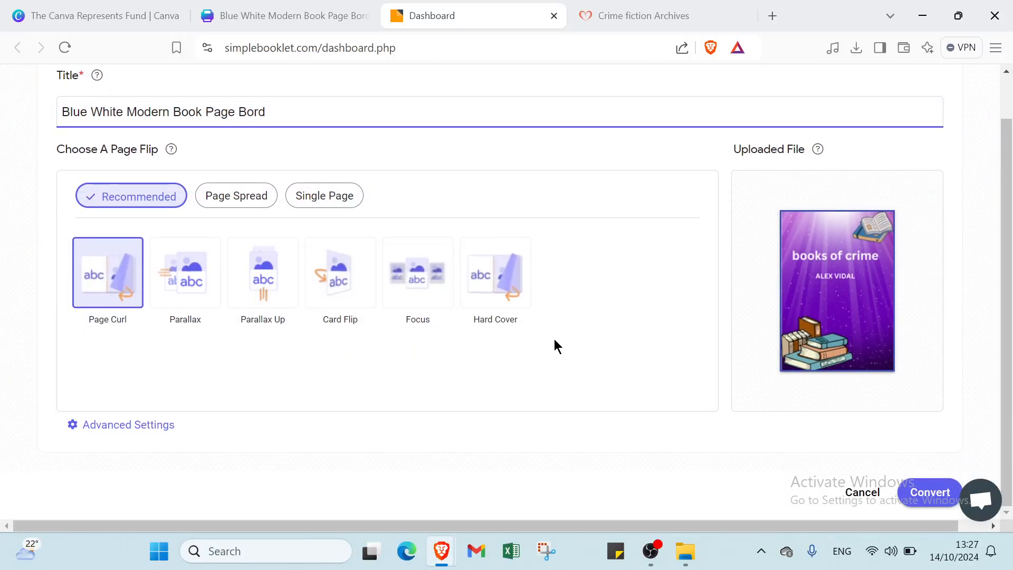
{"action": "left_click", "coordinate": [906, 325]}
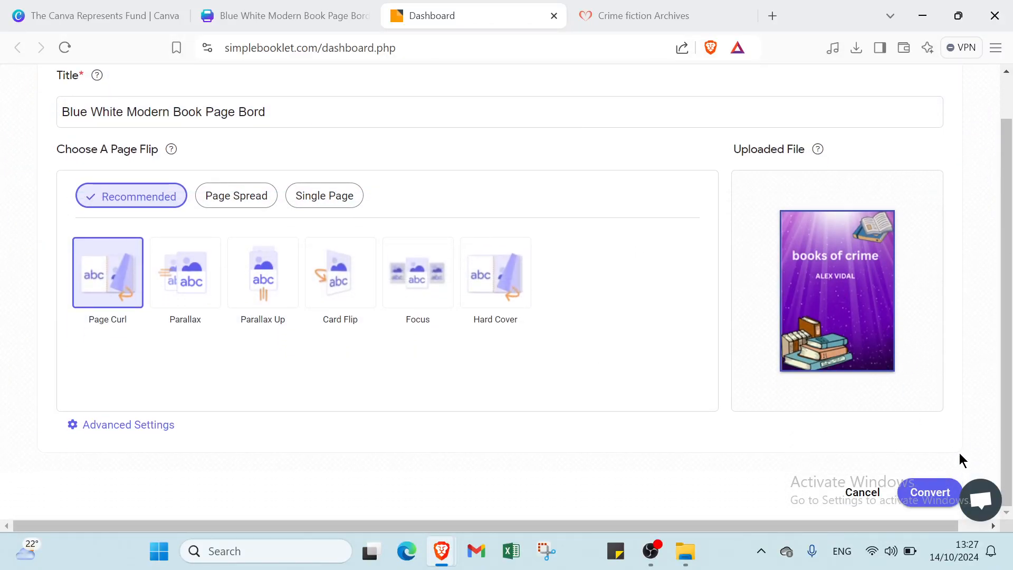
{"action": "left_click", "coordinate": [939, 494]}
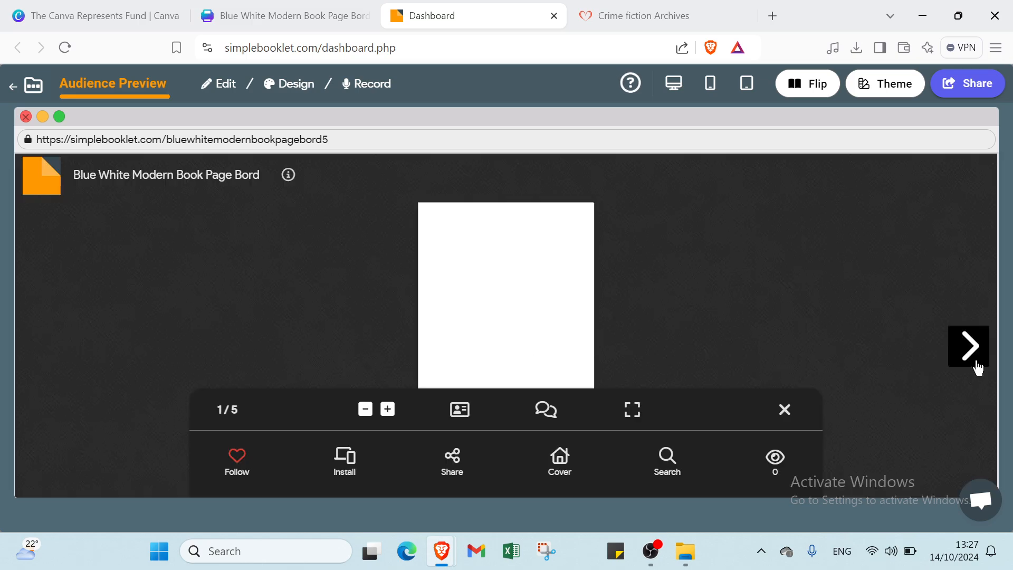
Flip through the preview to page 5/5, then go back to the booklet dashboard
{"action": "left_click", "coordinate": [971, 347]}
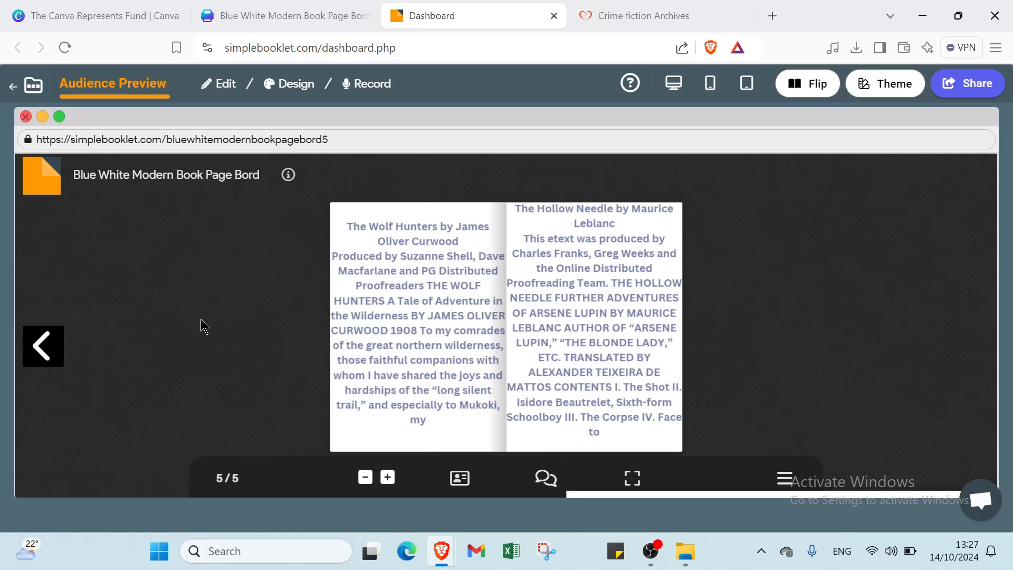
{"action": "left_click", "coordinate": [19, 85]}
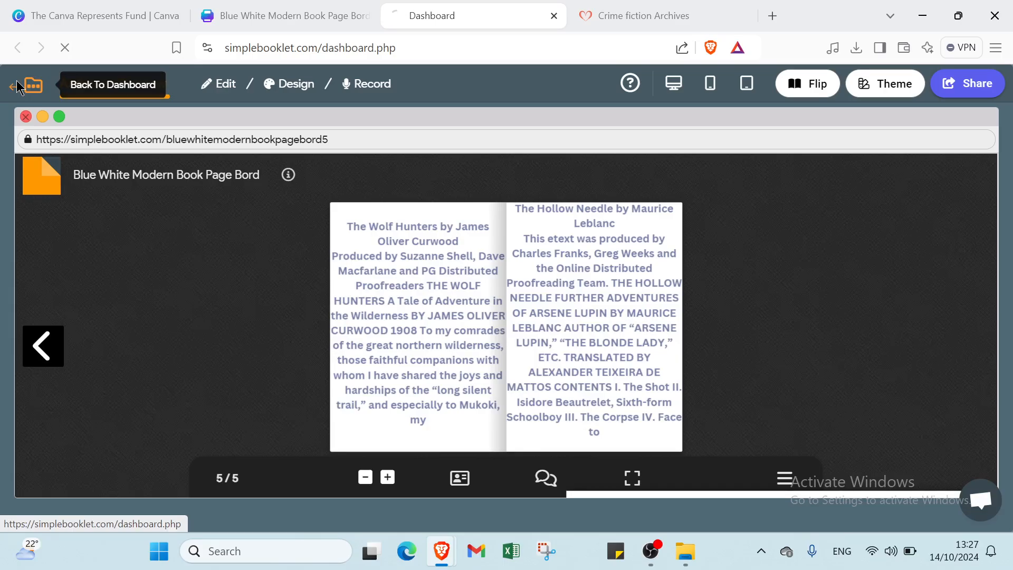
{"action": "scroll", "coordinate": [491, 422], "scroll_direction": "down", "scroll_amount": 1}
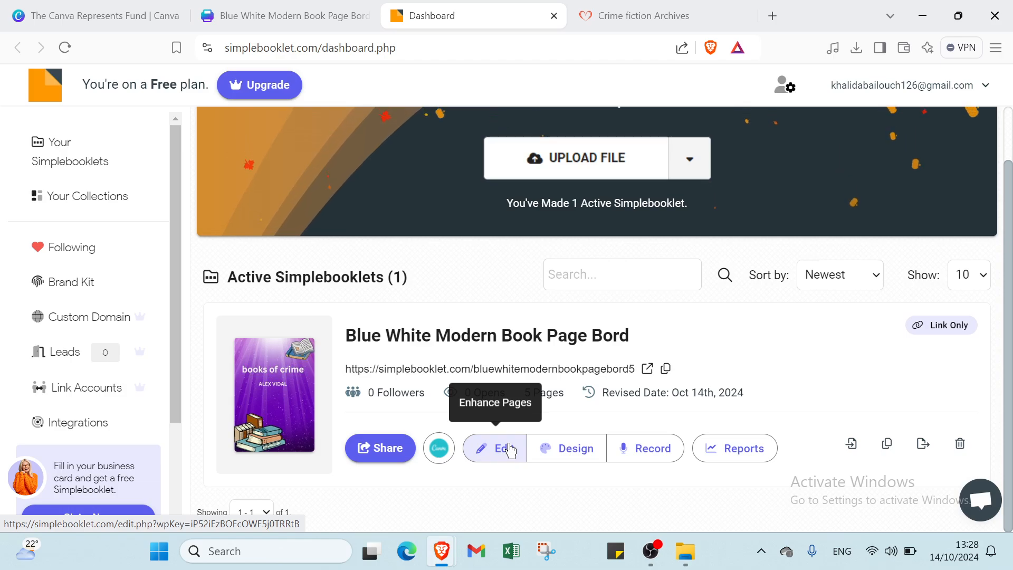
Allow microphone access and record a 5-second voice narration for the cover page
{"action": "left_click", "coordinate": [636, 452]}
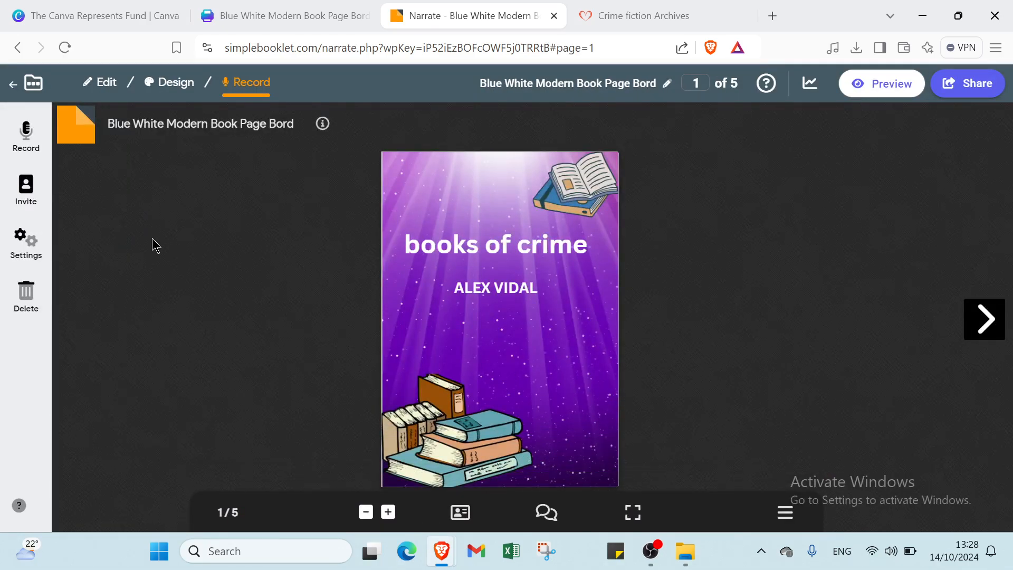
{"action": "left_click", "coordinate": [27, 140]}
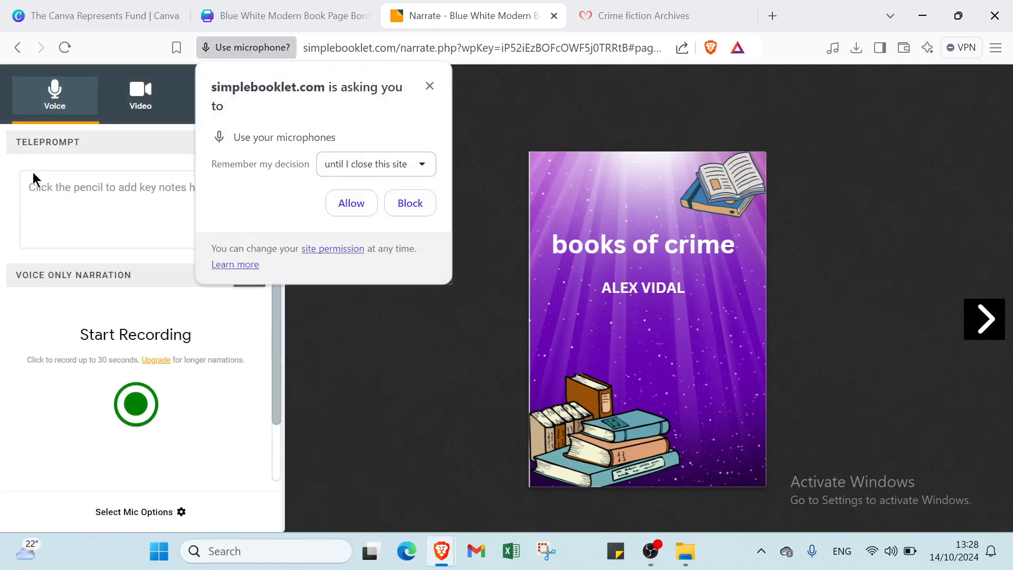
{"action": "left_click", "coordinate": [336, 209]}
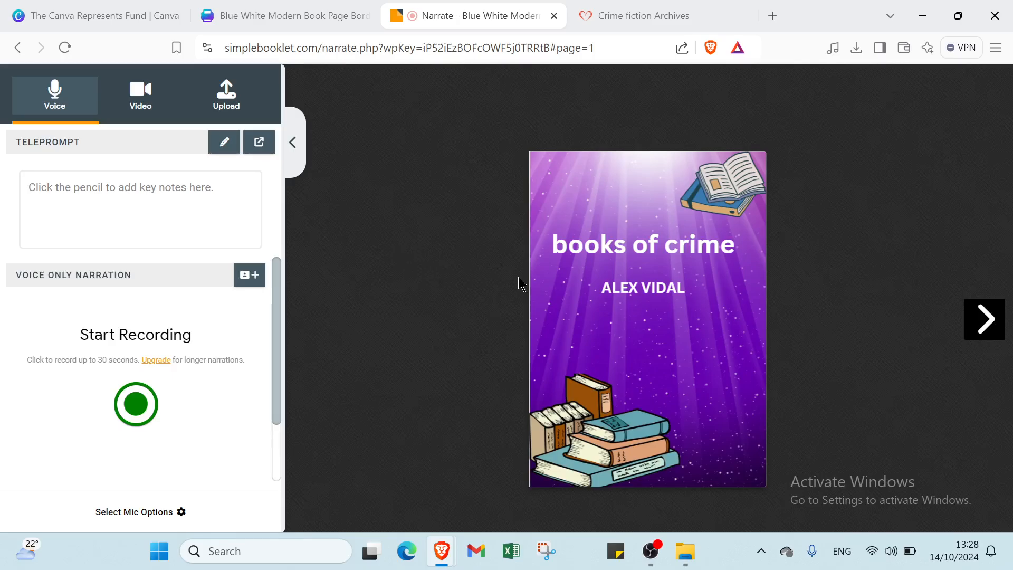
{"action": "left_click", "coordinate": [136, 406]}
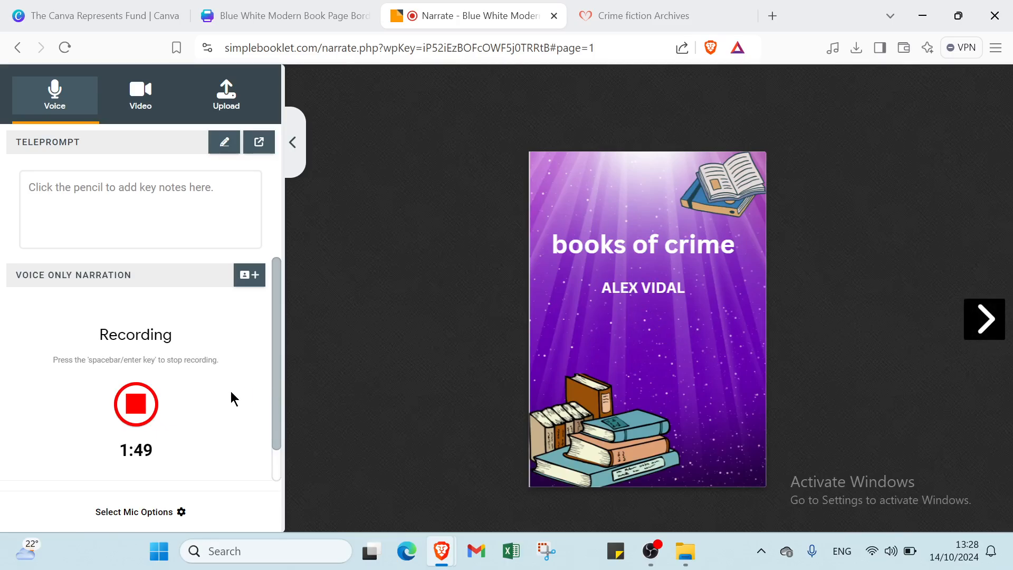
{"action": "left_click", "coordinate": [138, 403]}
Save the narration recording and return to the booklet dashboard
{"action": "scroll", "coordinate": [167, 448], "scroll_direction": "down", "scroll_amount": 1}
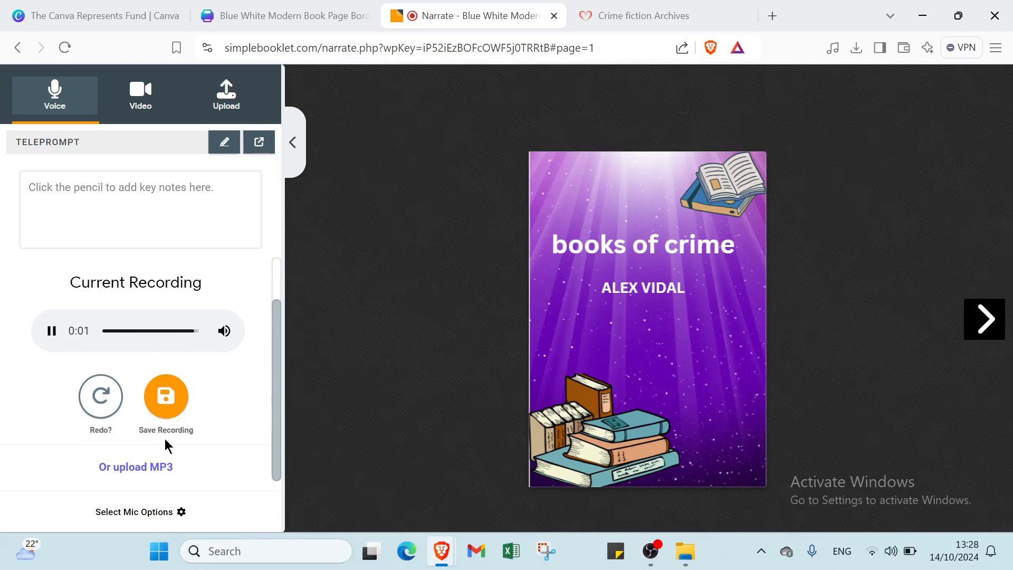
{"action": "scroll", "coordinate": [176, 434], "scroll_direction": "up", "scroll_amount": 1}
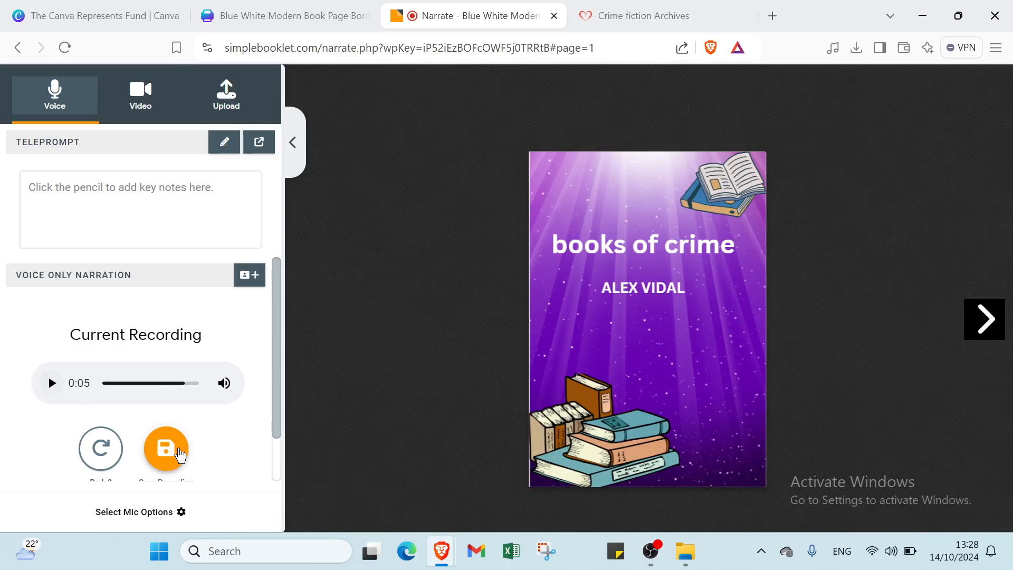
{"action": "left_click", "coordinate": [178, 452]}
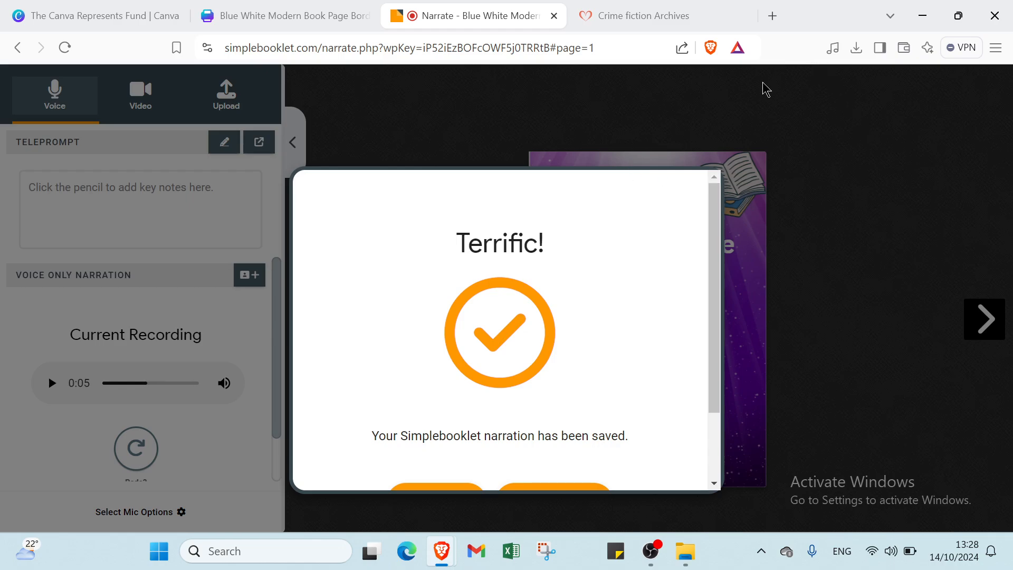
{"action": "left_click", "coordinate": [726, 123]}
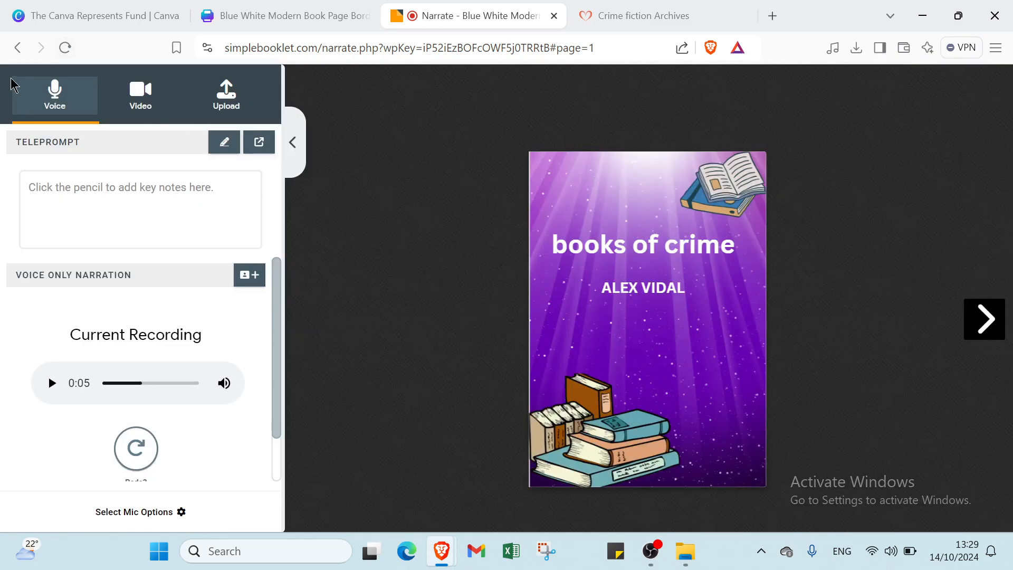
{"action": "left_click", "coordinate": [20, 48]}
Open the booklet's Design settings, dismiss the welcome message, and return to the dashboard
{"action": "scroll", "coordinate": [637, 378], "scroll_direction": "down", "scroll_amount": 2}
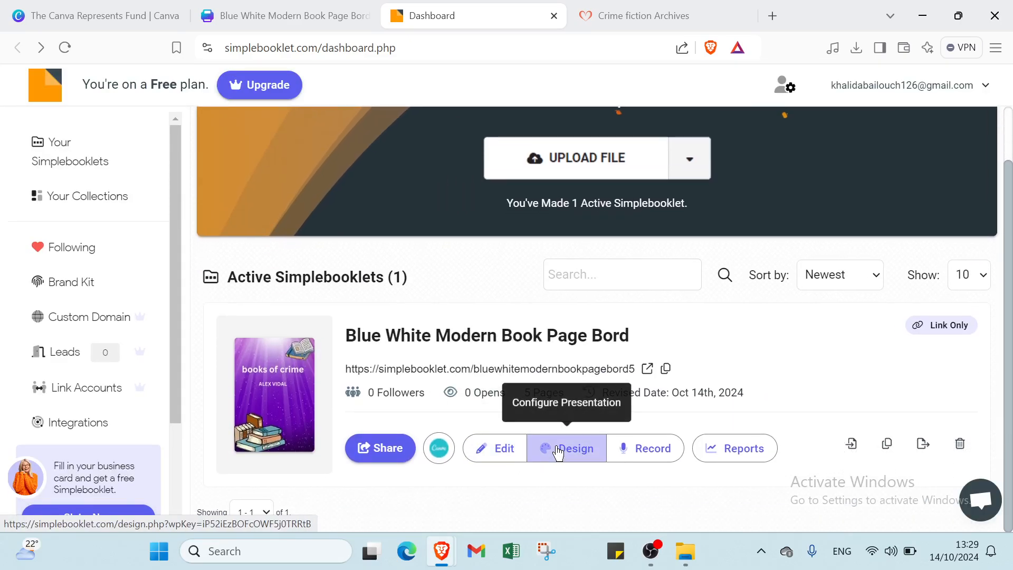
{"action": "left_click", "coordinate": [558, 452]}
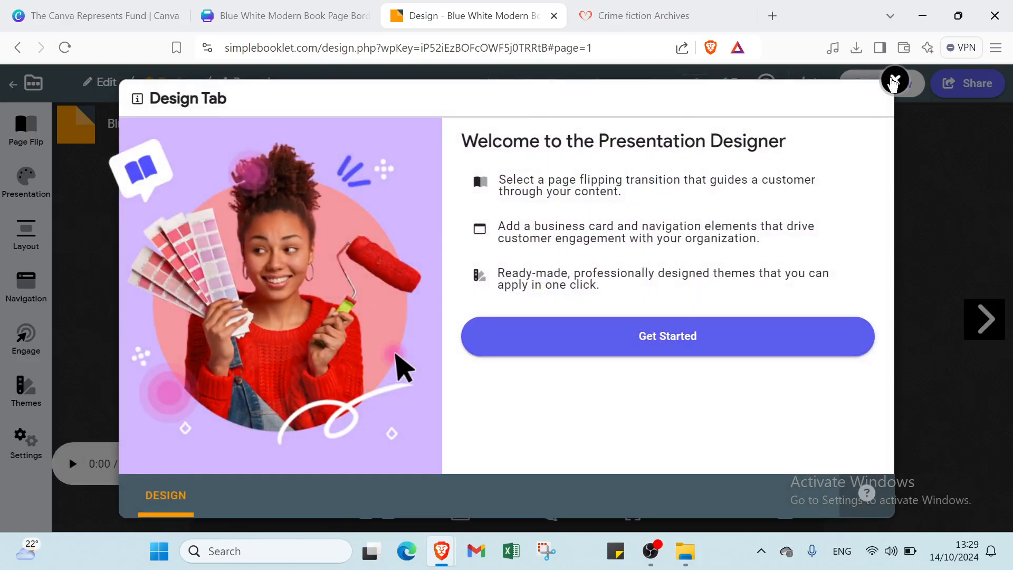
{"action": "left_click", "coordinate": [893, 82]}
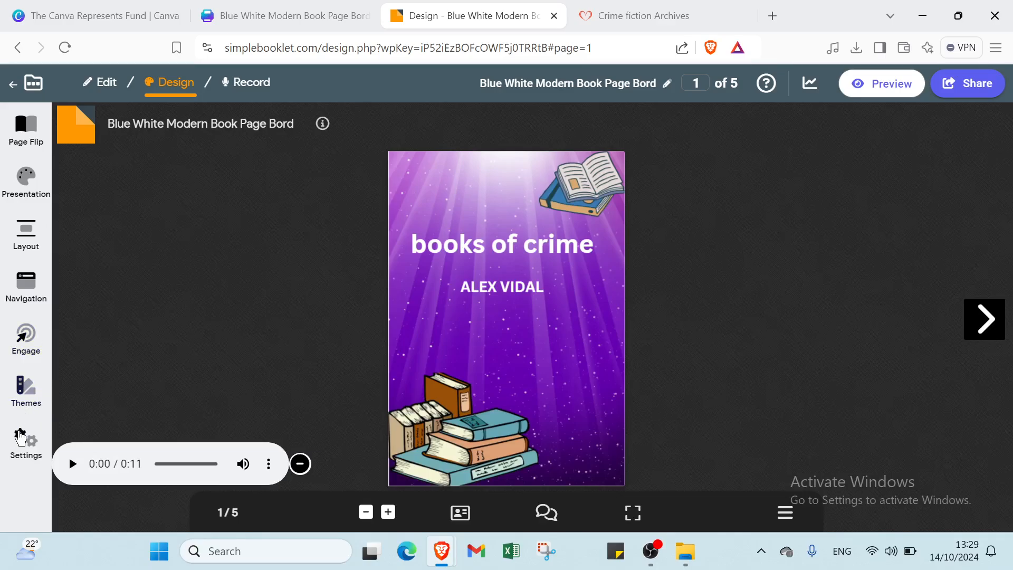
{"action": "left_click", "coordinate": [15, 87]}
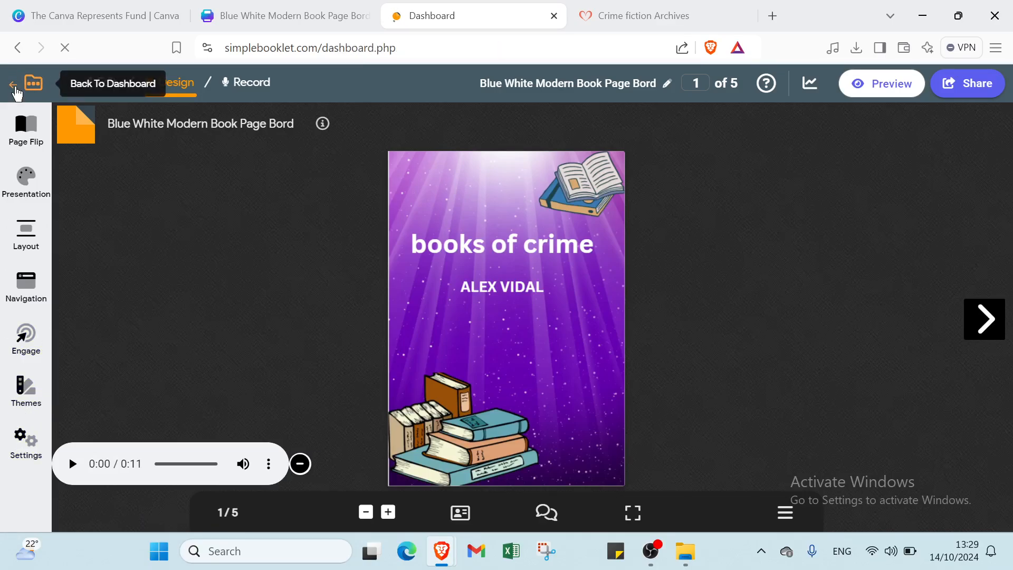
Delete the booklet permanently from the Simplebooklet dashboard
{"action": "scroll", "coordinate": [369, 317], "scroll_direction": "down", "scroll_amount": 1}
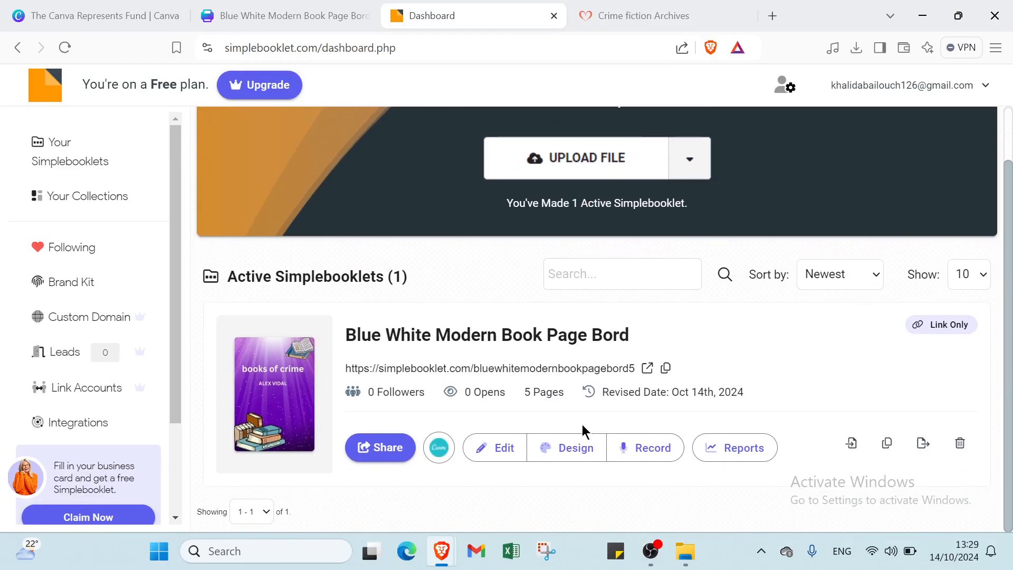
{"action": "left_click", "coordinate": [961, 443]}
{"action": "left_click", "coordinate": [728, 324]}
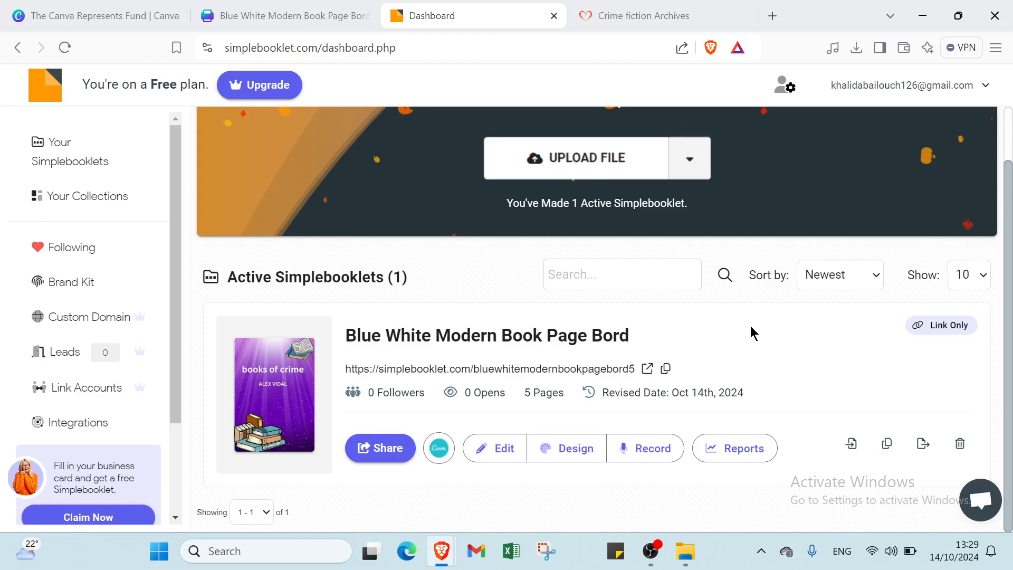
{"action": "left_click", "coordinate": [309, 16]}
Glance at the Represents Fund page, then return to the book design and close the saved message
{"action": "left_click", "coordinate": [129, 9]}
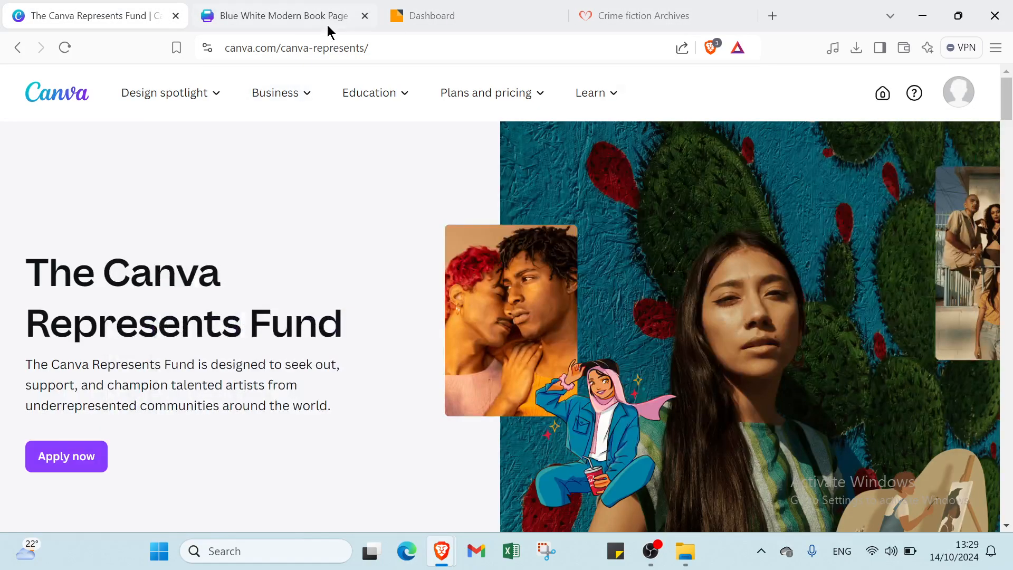
{"action": "mouse_move", "coordinate": [369, 92]}
{"action": "left_click", "coordinate": [267, 25]}
{"action": "left_click", "coordinate": [763, 153]}
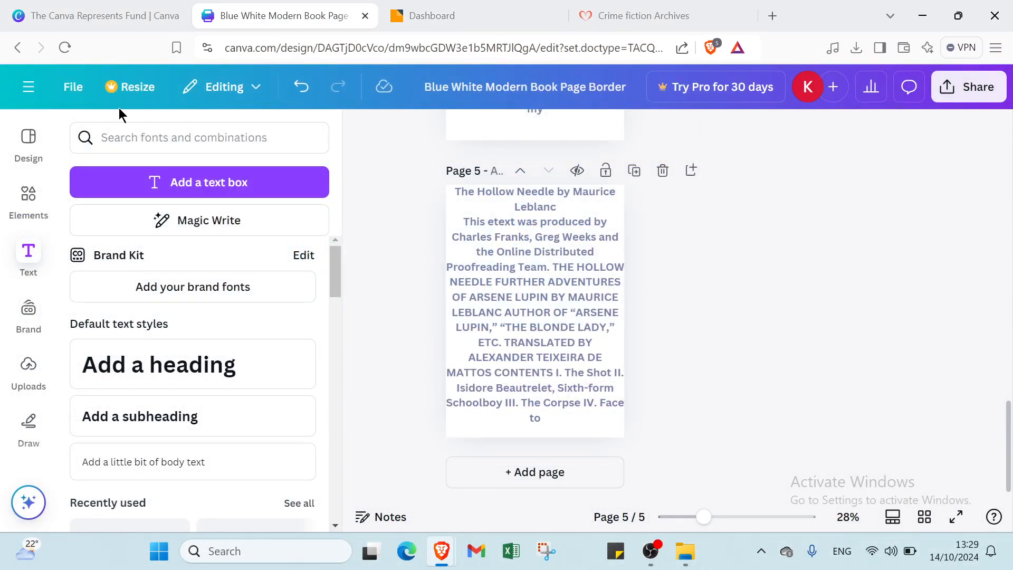
Go to the Canva home page, then scroll through the Canva Represents Fund page
{"action": "left_click", "coordinate": [29, 87]}
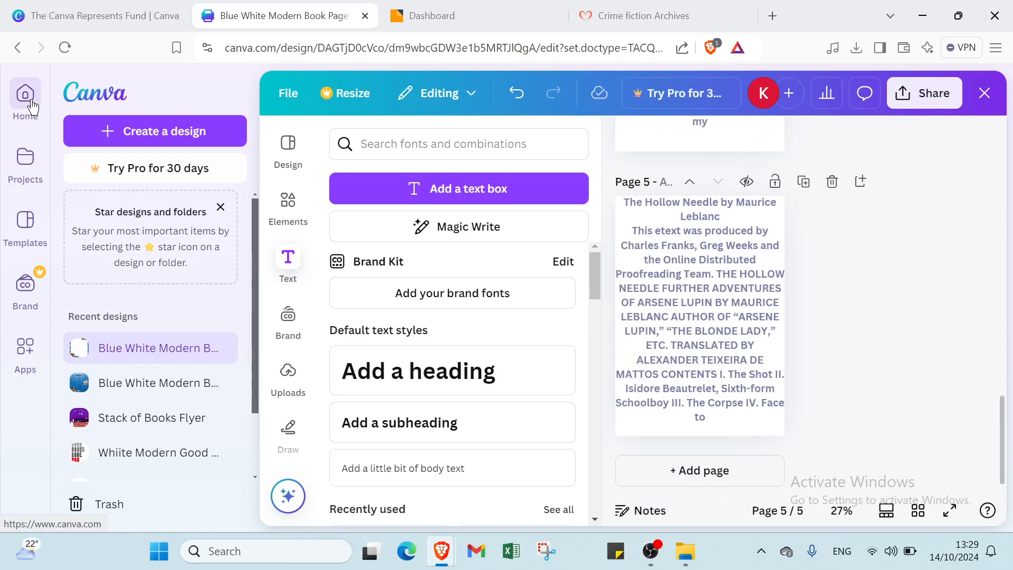
{"action": "left_click", "coordinate": [32, 121]}
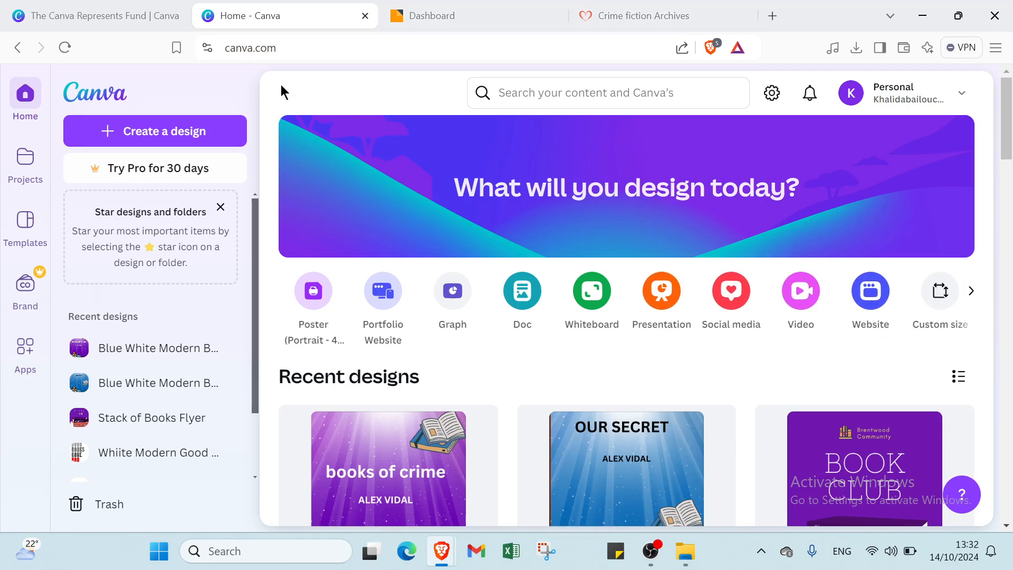
{"action": "left_click", "coordinate": [133, 21]}
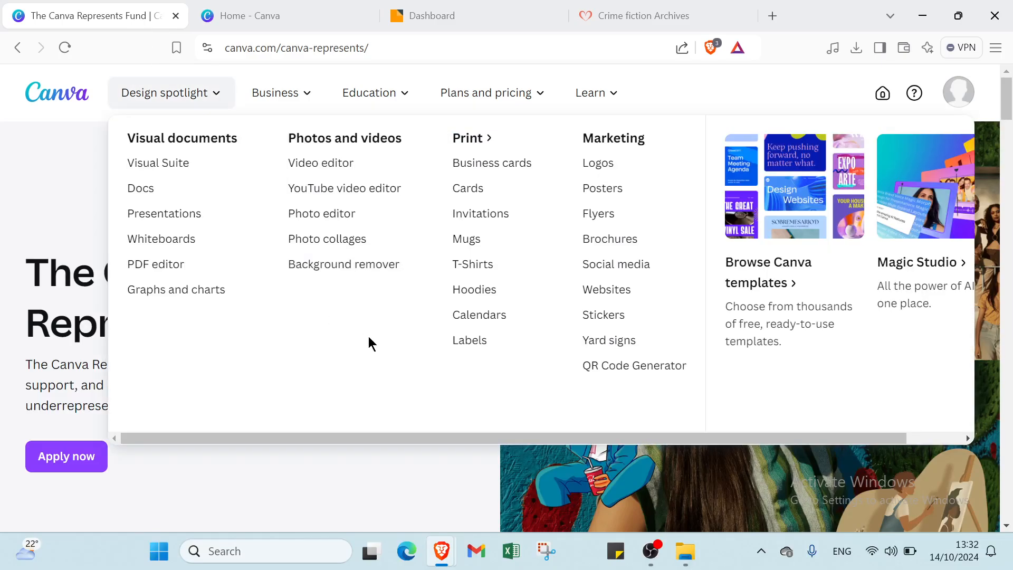
{"action": "scroll", "coordinate": [512, 379], "scroll_direction": "down", "scroll_amount": 3}
{"action": "scroll", "coordinate": [512, 379], "scroll_direction": "down", "scroll_amount": 9}
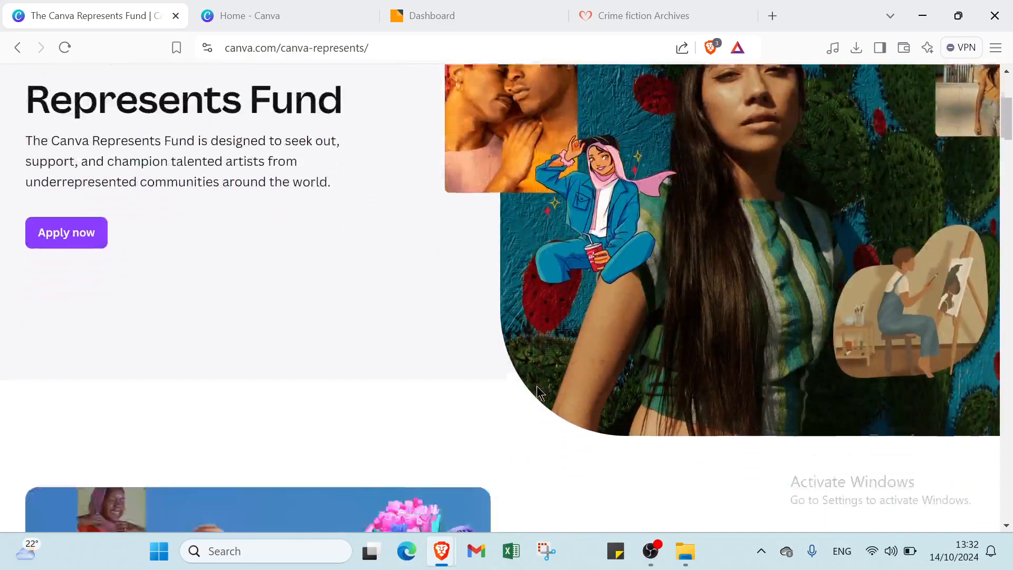